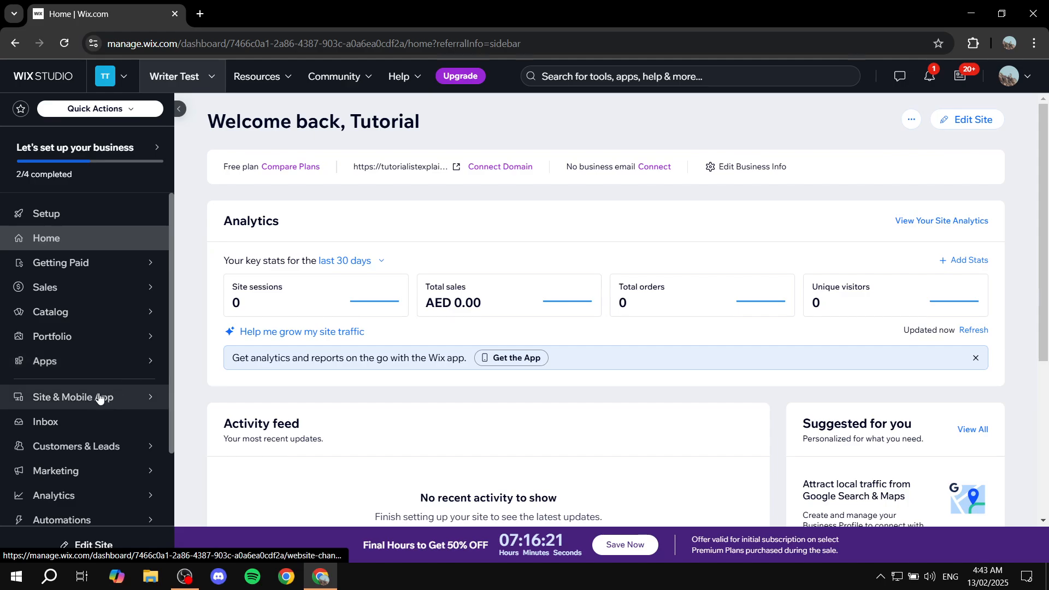
Step: Open the Writer Test site in the website editor and bring up the Wix App Market
mouse_move(114, 366)
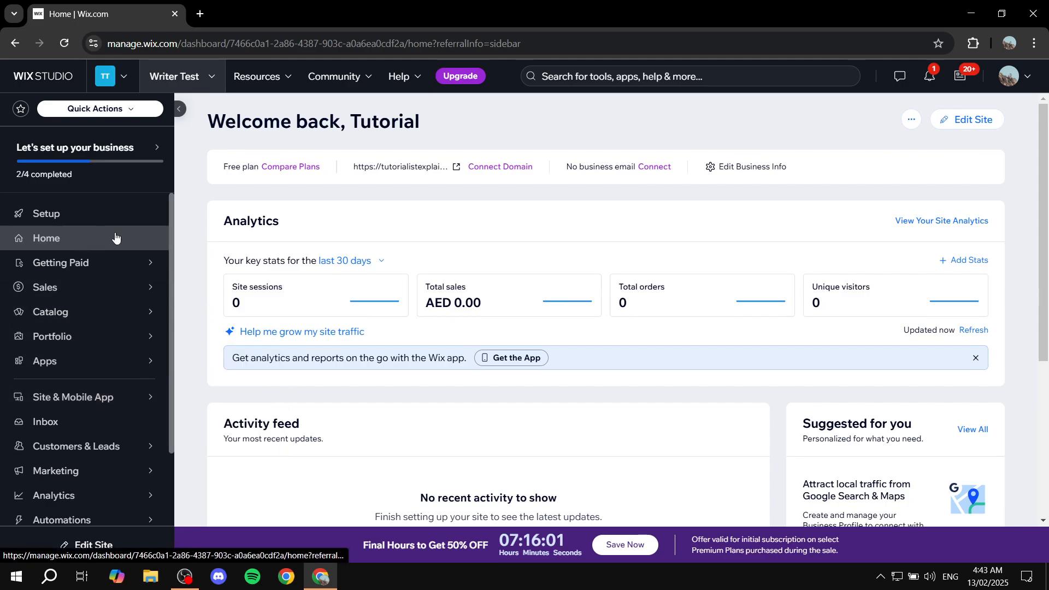
left_click(976, 121)
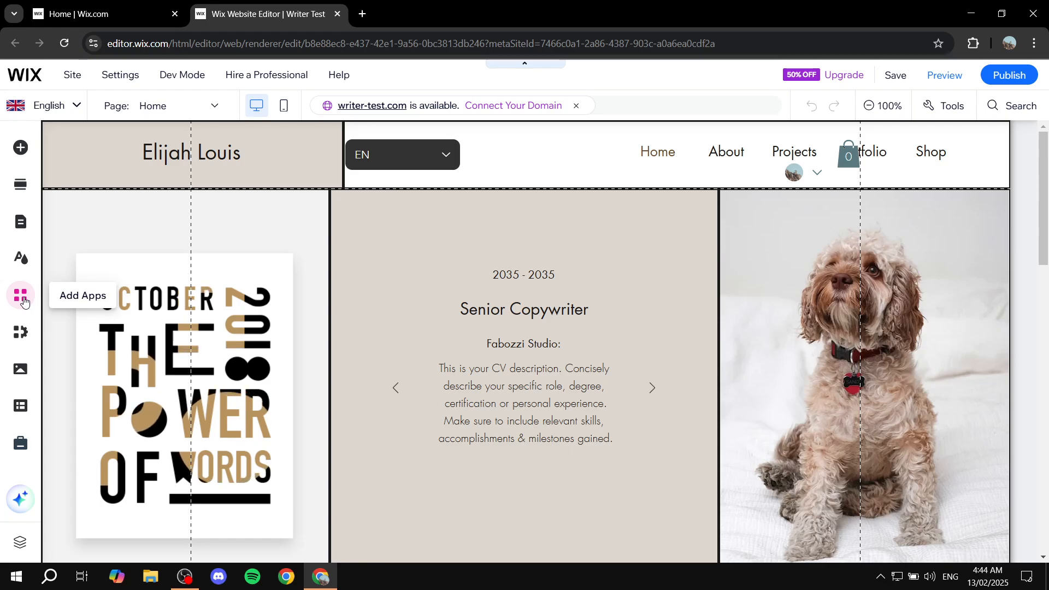
left_click(22, 296)
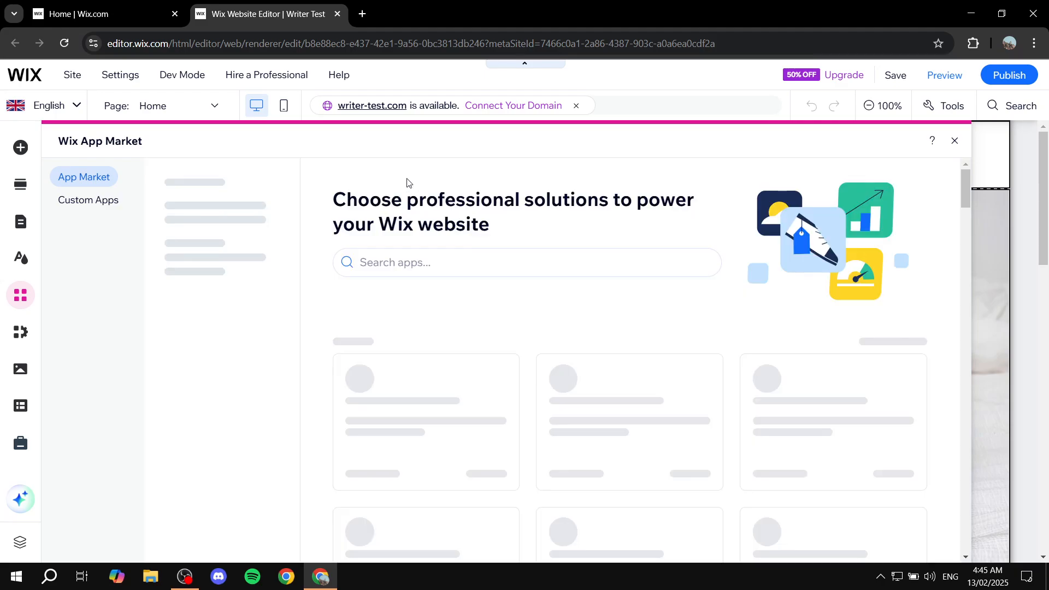
Step: Search the App Market for popup
left_click(444, 262)
type("p")
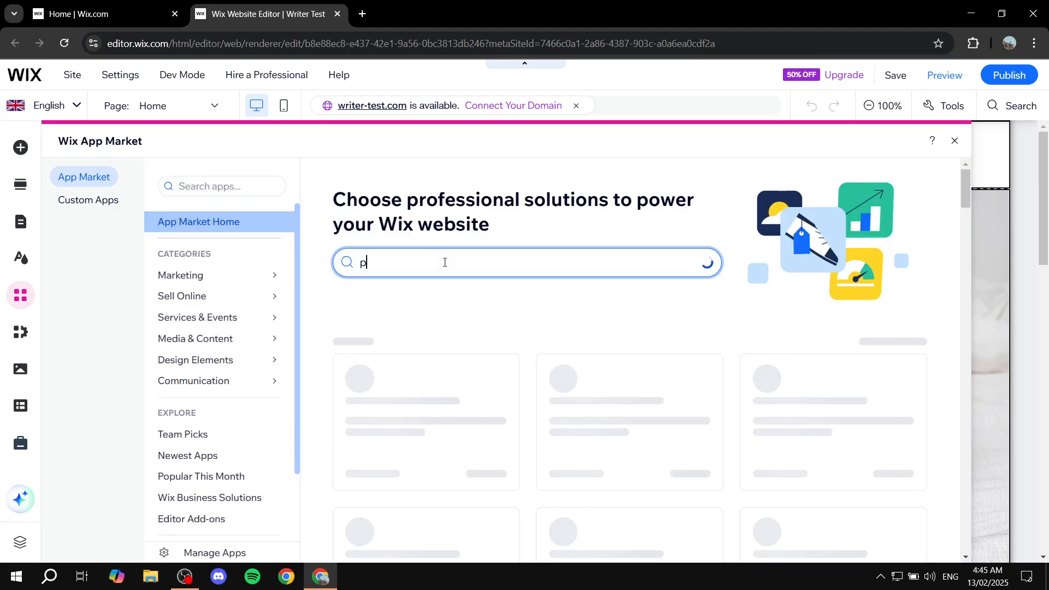
type("opup")
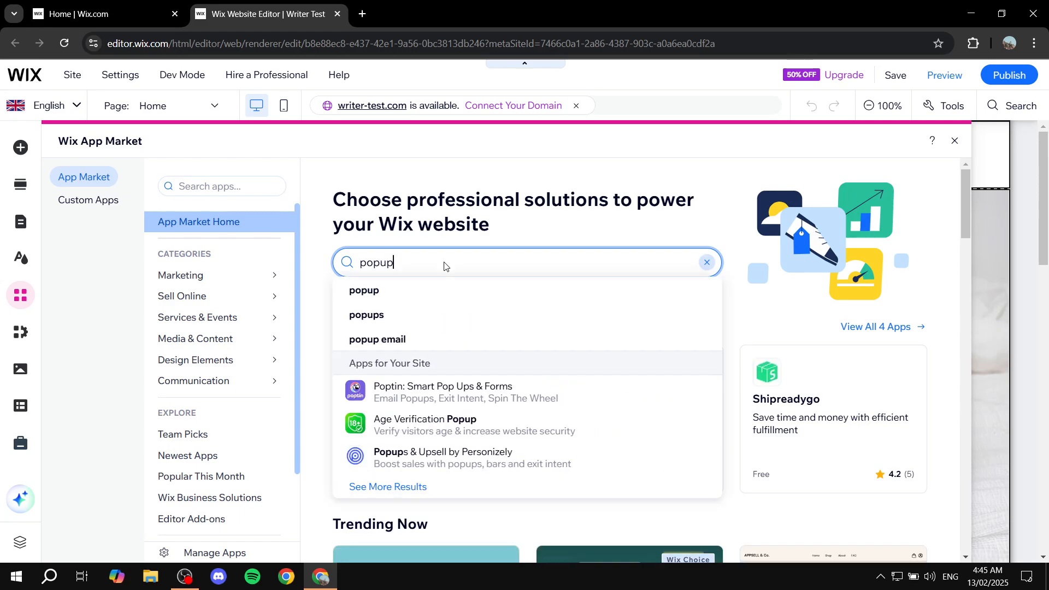
key("Return")
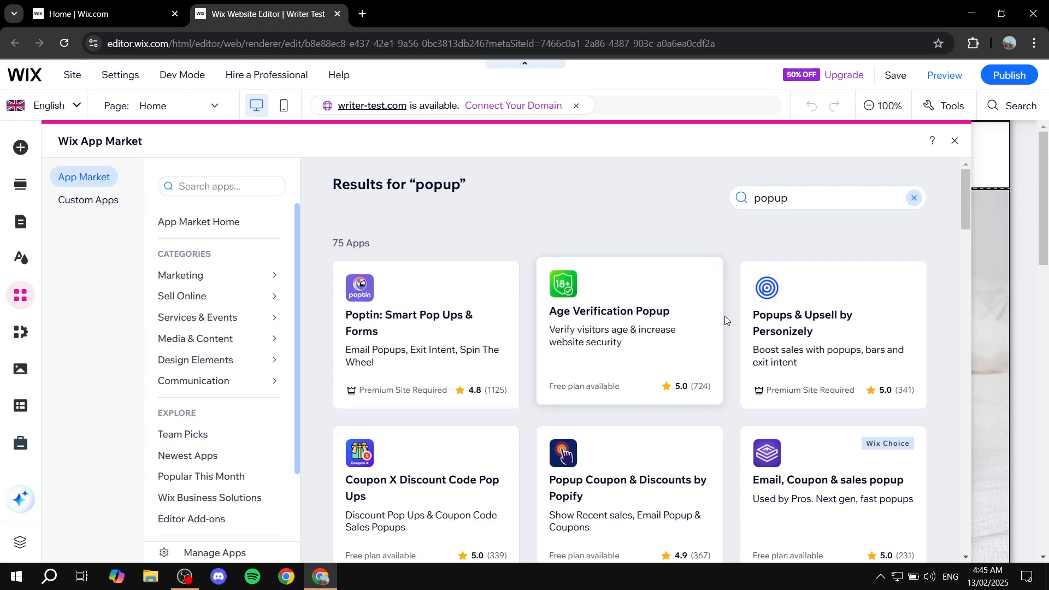
Step: Examine the popup apps in the search results, comparing their descriptions, ratings and free plan availability
scroll(884, 382, "down", 1)
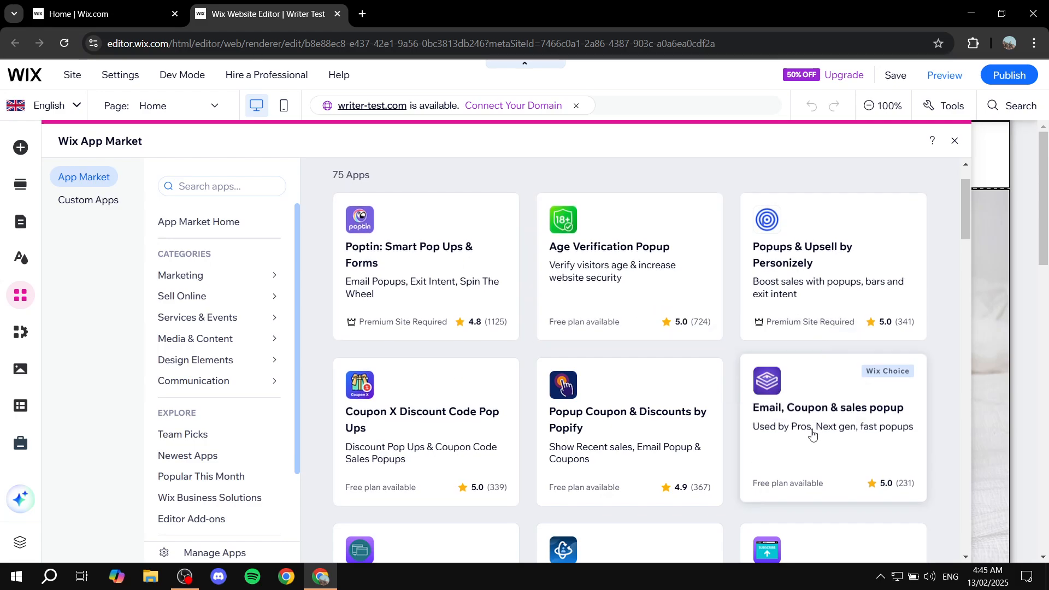
scroll(795, 428, "down", 4)
scroll(725, 353, "up", 2)
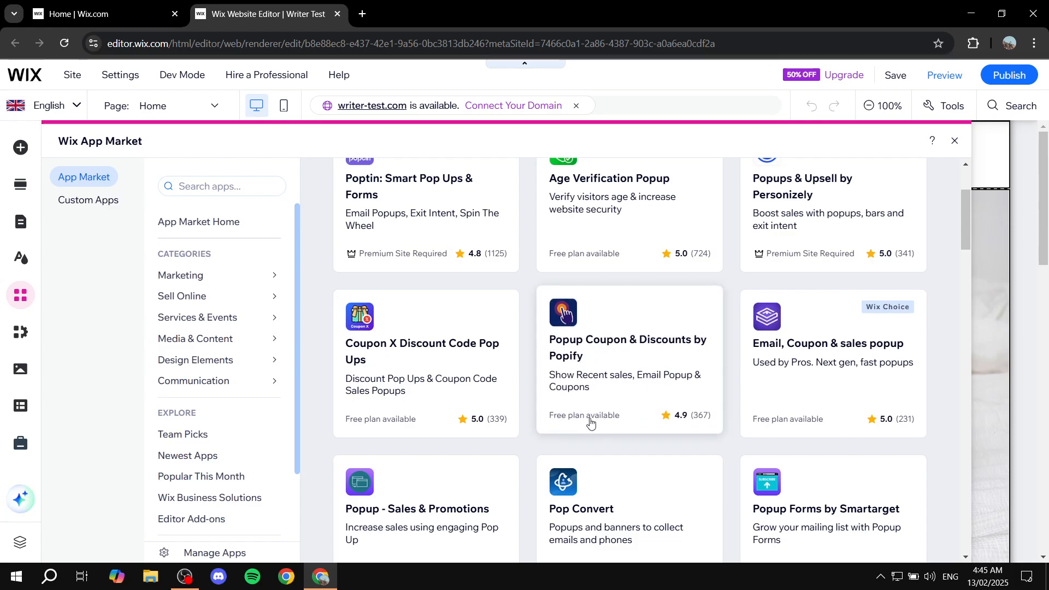
scroll(611, 421, "up", 3)
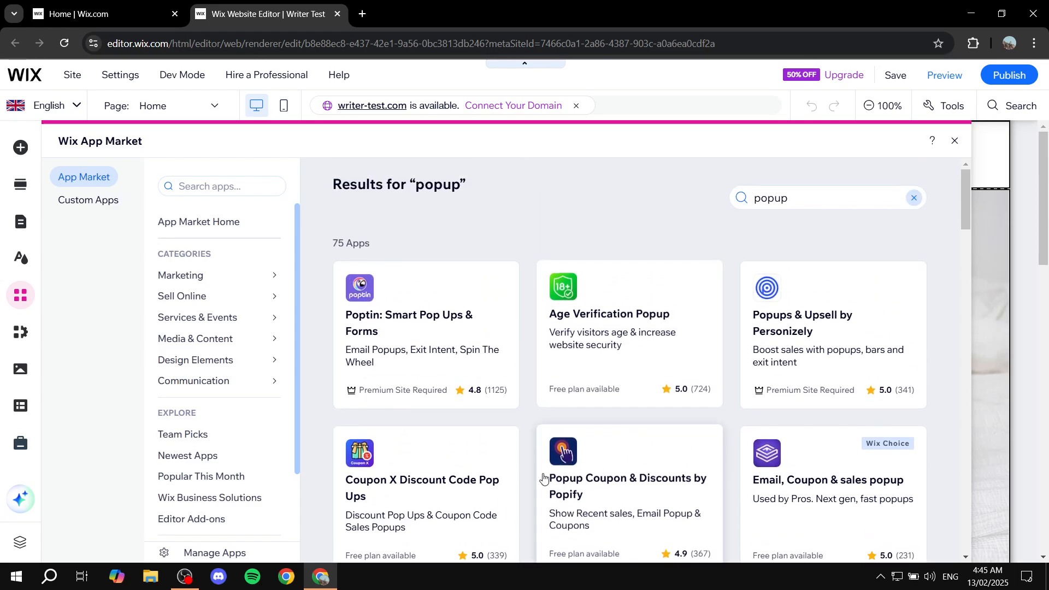
scroll(602, 433, "down", 5)
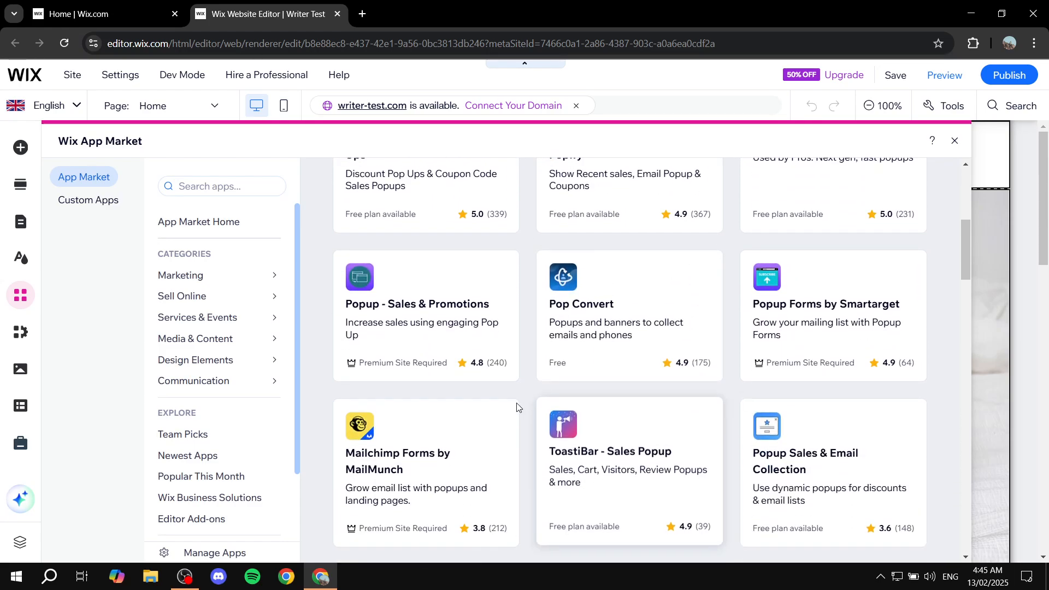
scroll(644, 401, "up", 4)
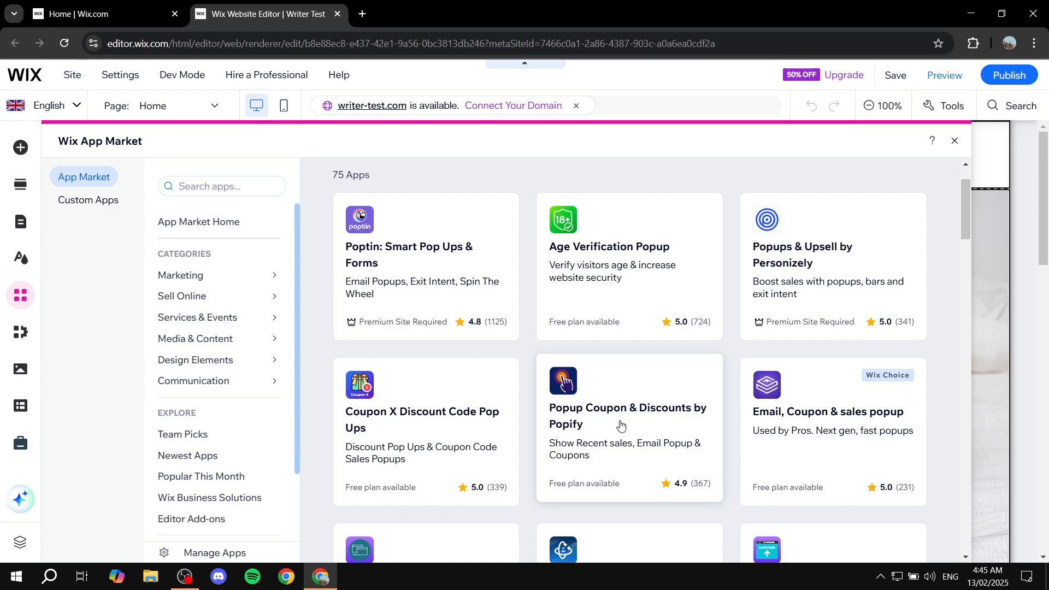
scroll(621, 425, "up", 1)
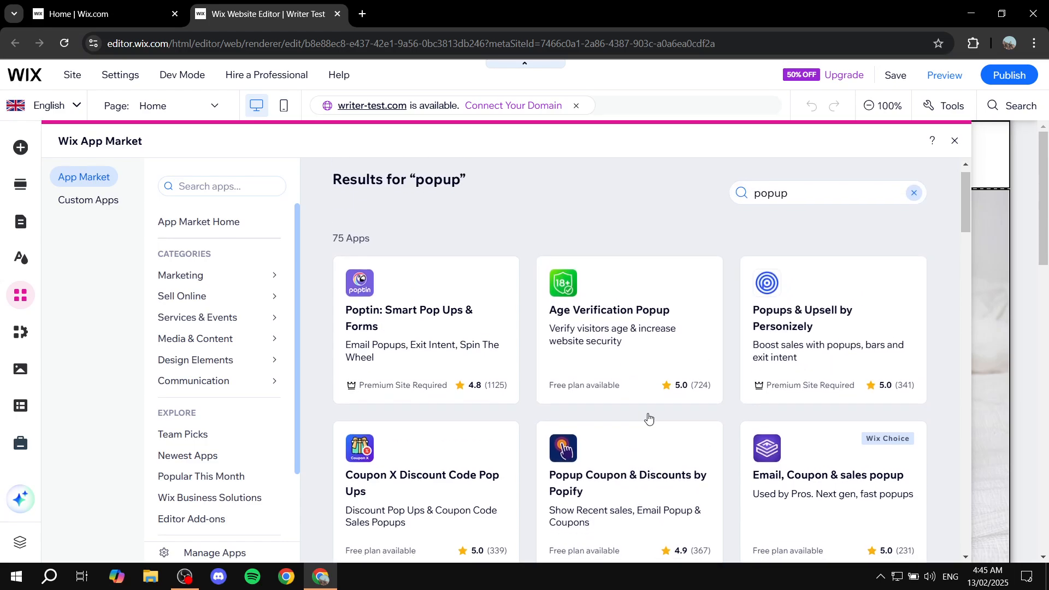
scroll(647, 415, "down", 1)
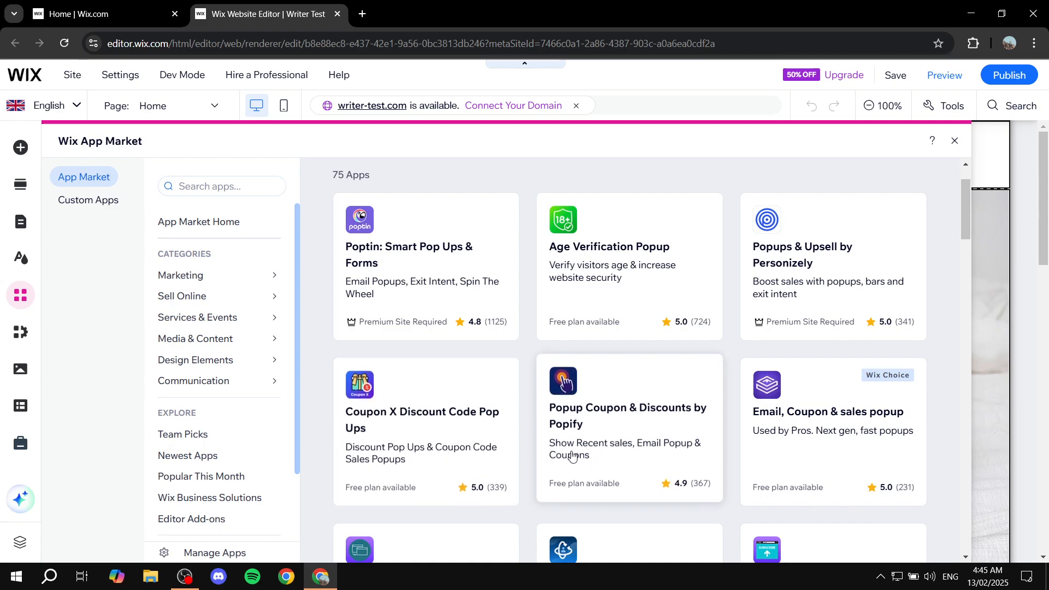
Step: Add the Popup Coupon & Discounts by Popify app to the site and agree to its permissions
left_click(609, 433)
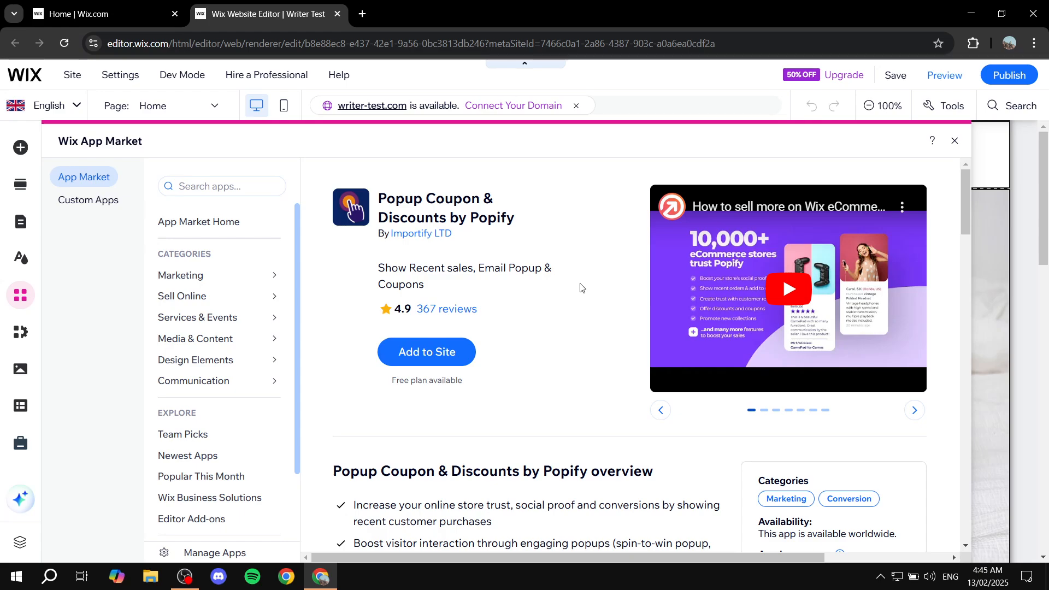
scroll(581, 287, "down", 3)
left_click(463, 221)
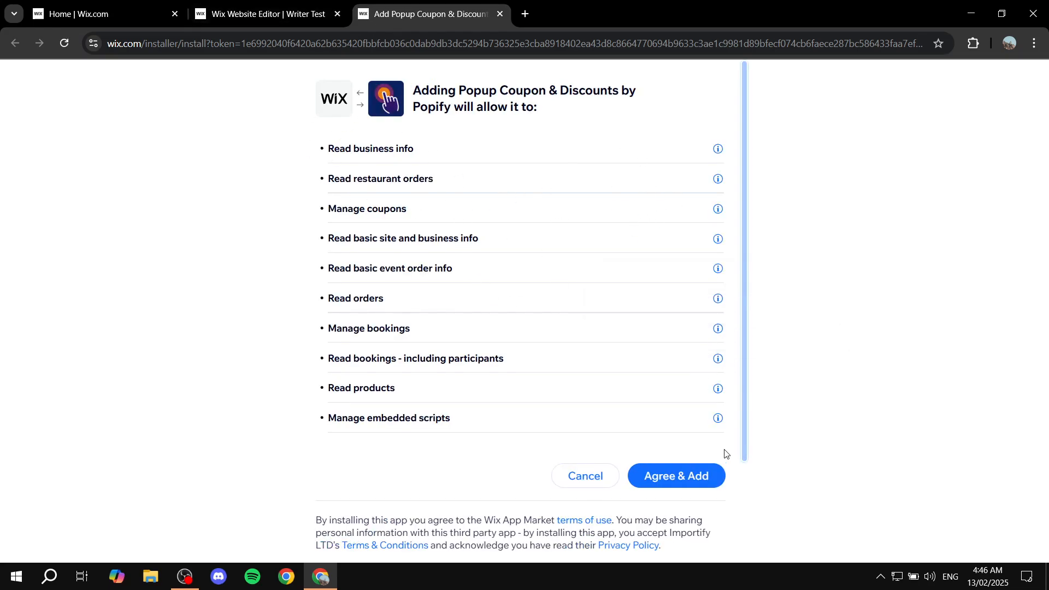
left_click(707, 475)
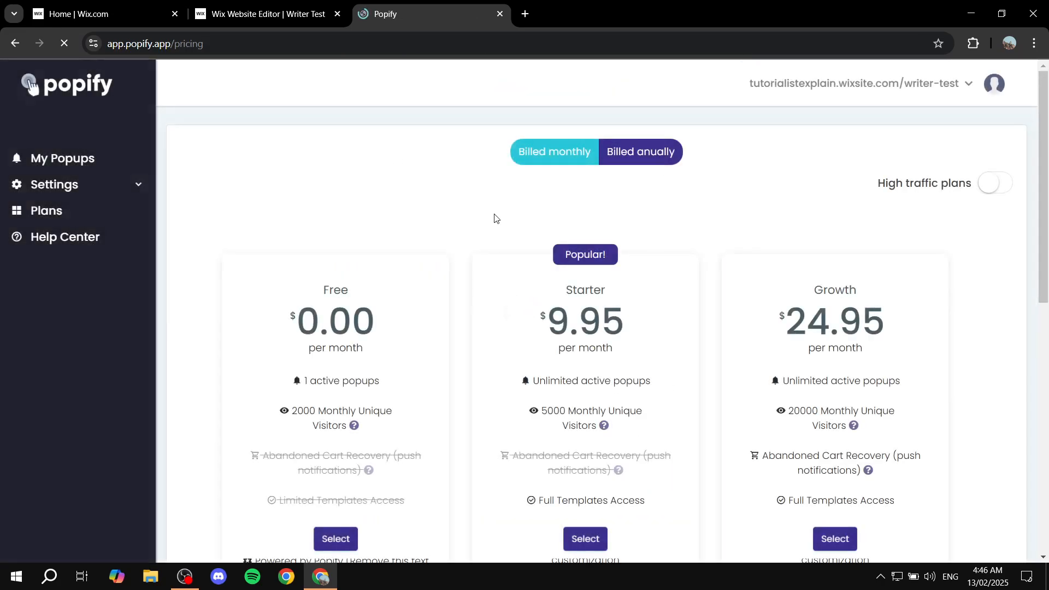
Step: Select Popify's Free plan and dismiss the welcome message about extra credits
scroll(573, 137, "down", 3)
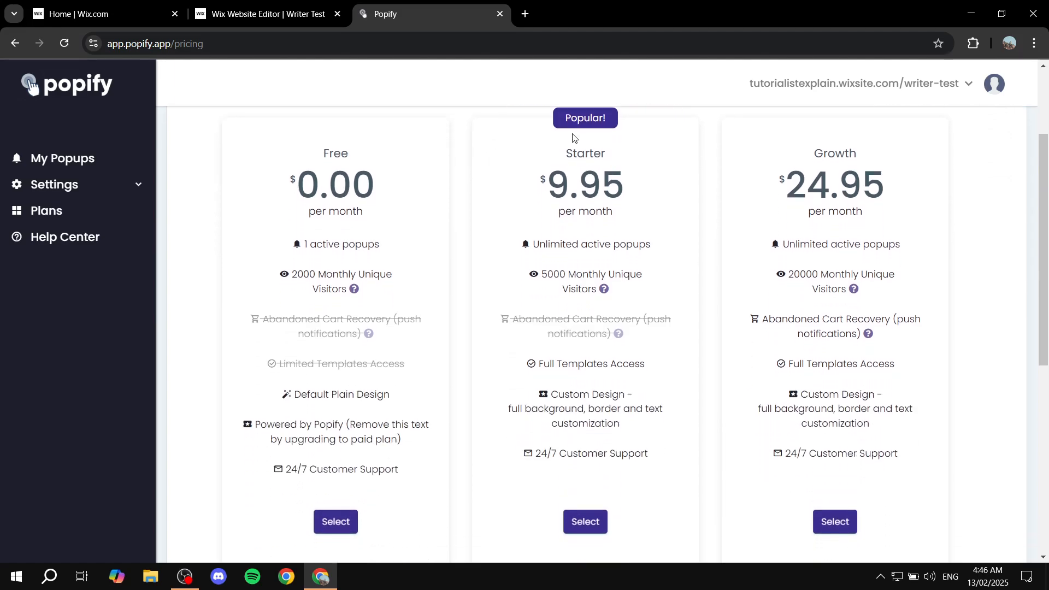
scroll(537, 212, "down", 1)
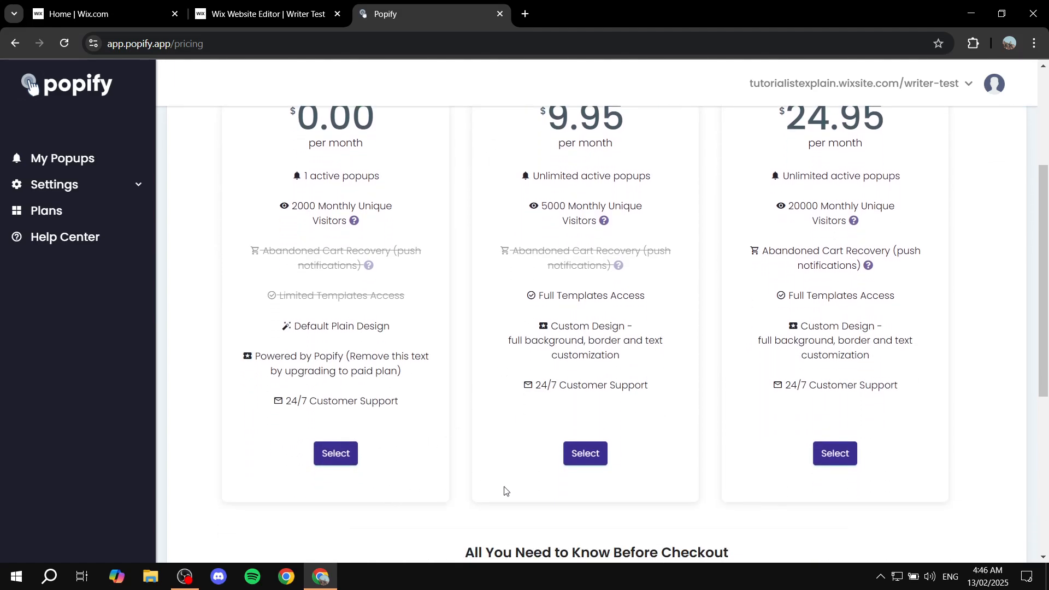
left_click(343, 457)
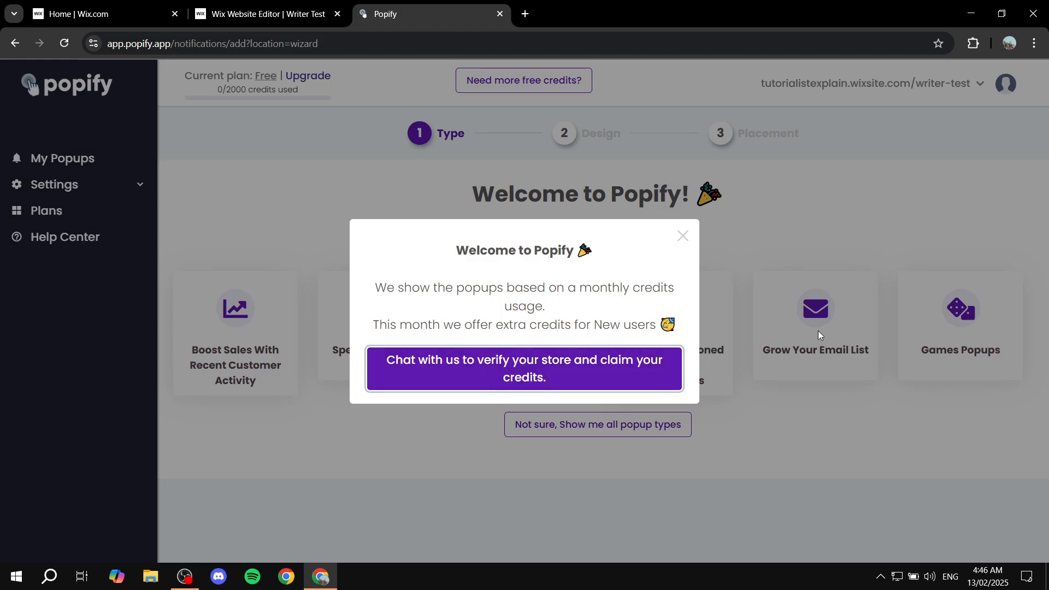
left_click(815, 391)
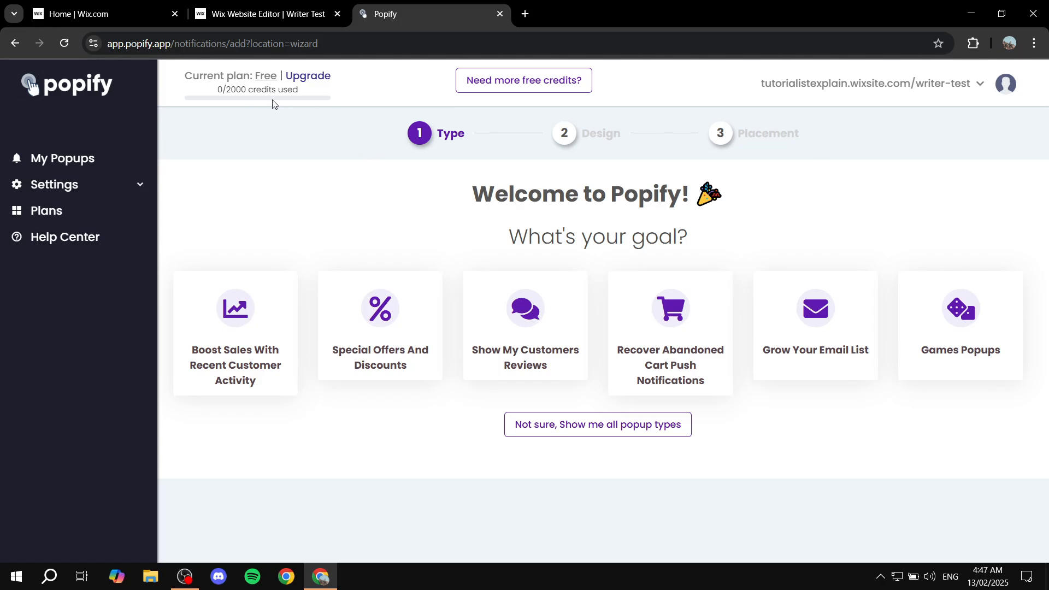
left_click_drag(249, 89, 294, 92)
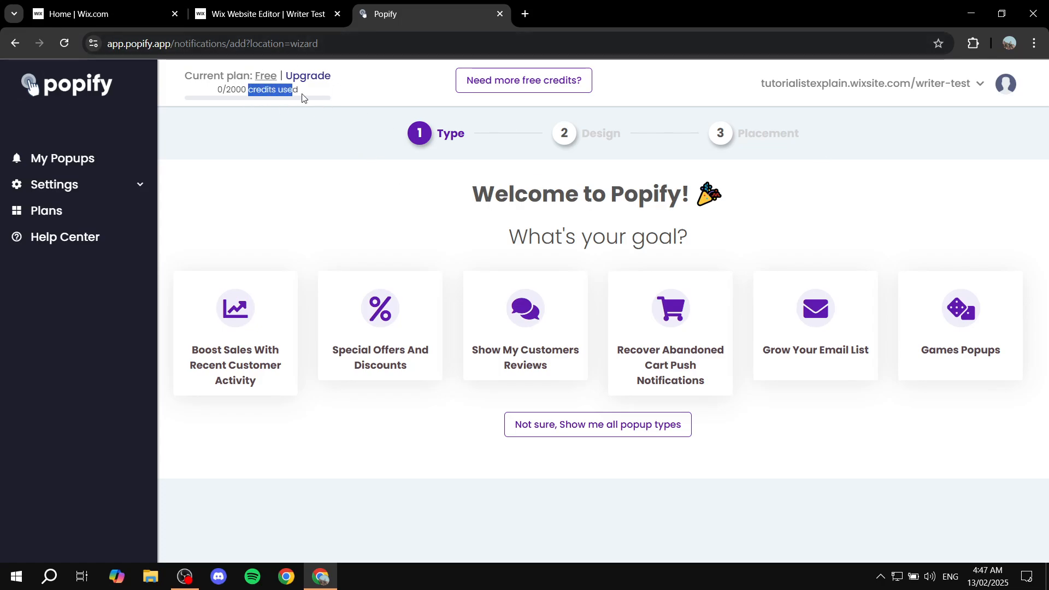
left_click(414, 192)
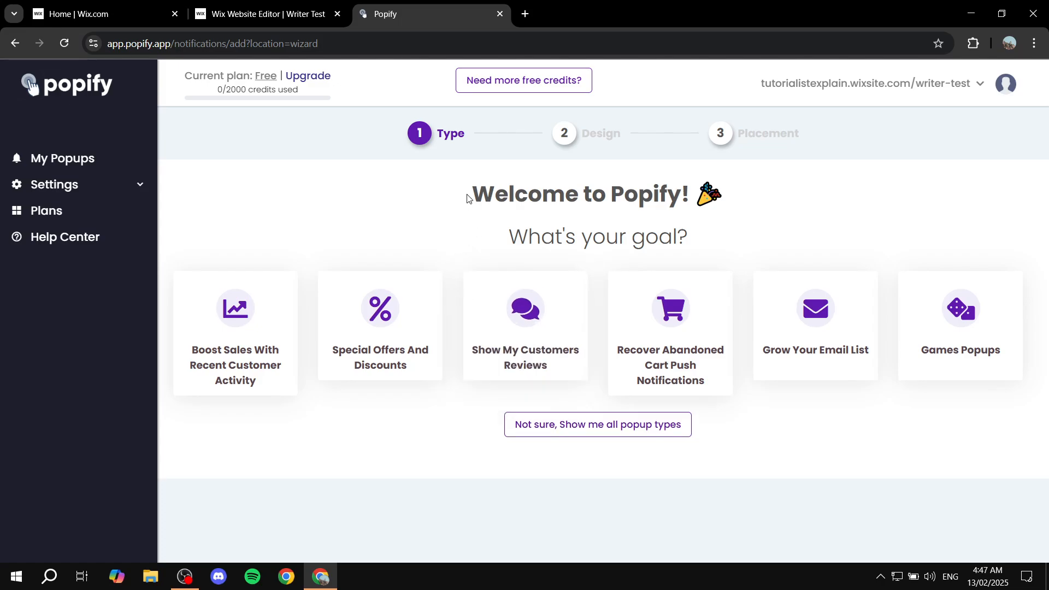
left_click_drag(467, 198, 743, 193)
left_click(758, 189)
left_click_drag(440, 134, 480, 134)
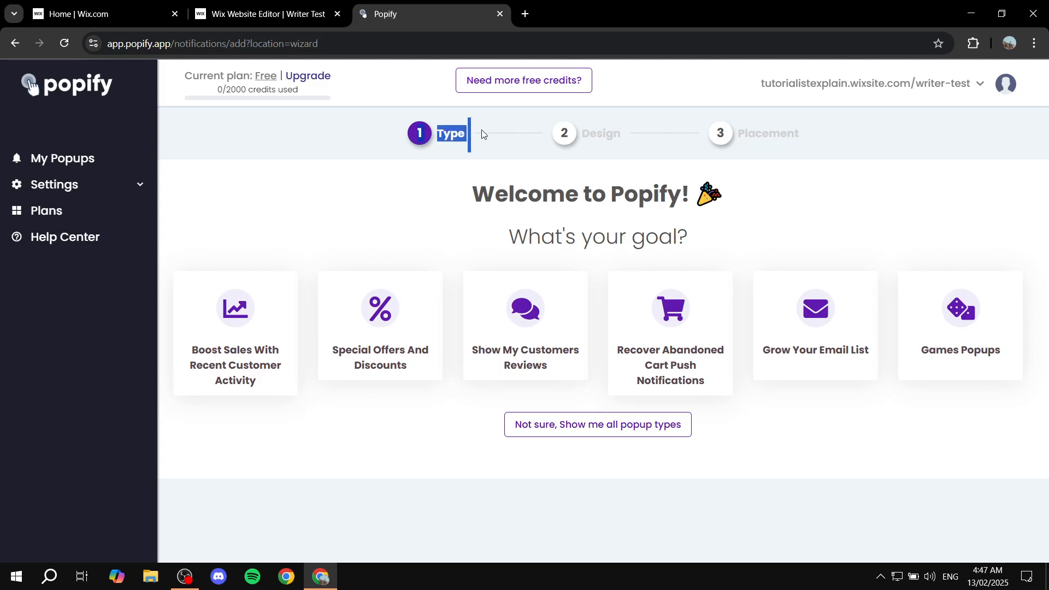
left_click(451, 172)
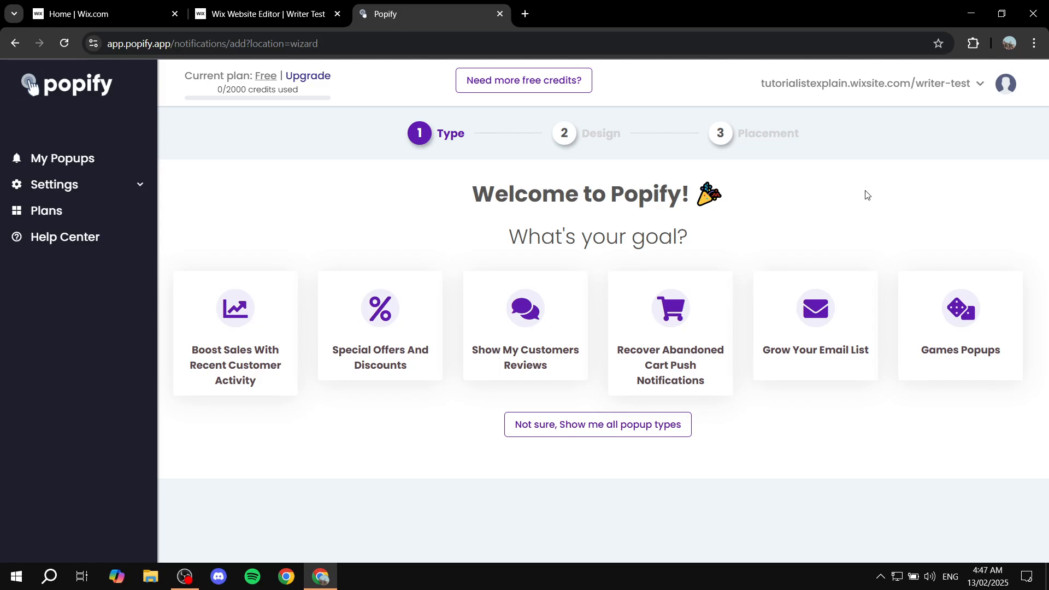
Step: Choose Special Offers And Discounts as the goal and Personalized Offers & Events as the popup type
left_click(377, 307)
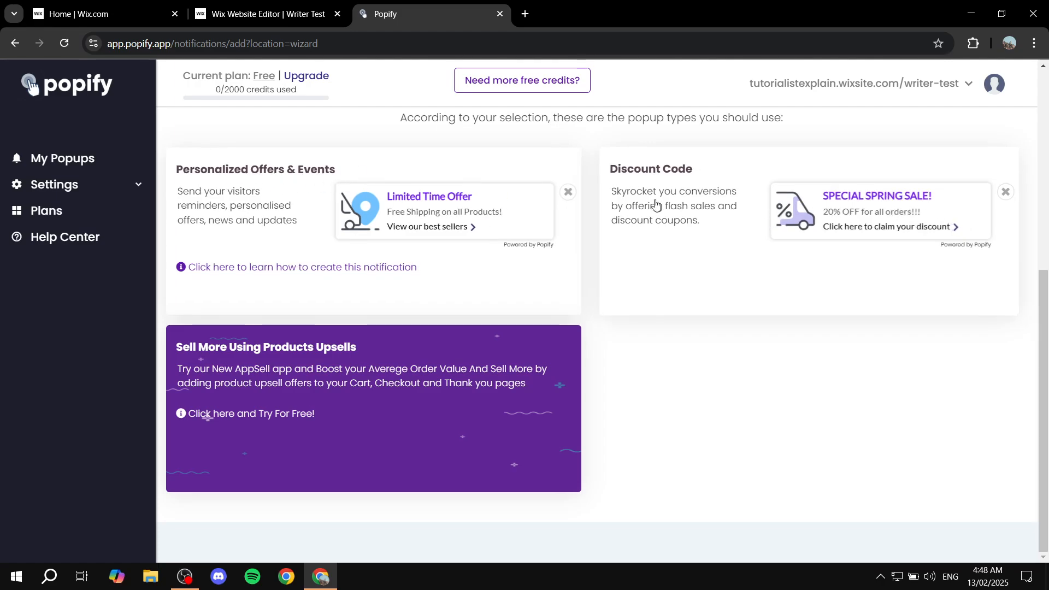
left_click(271, 214)
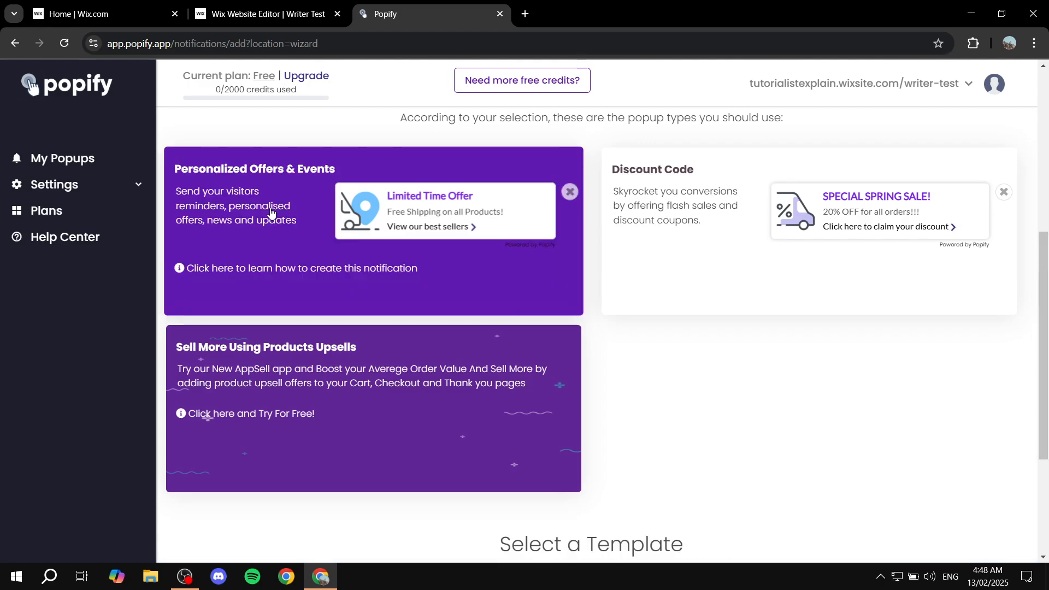
left_click(379, 389)
left_click(666, 13)
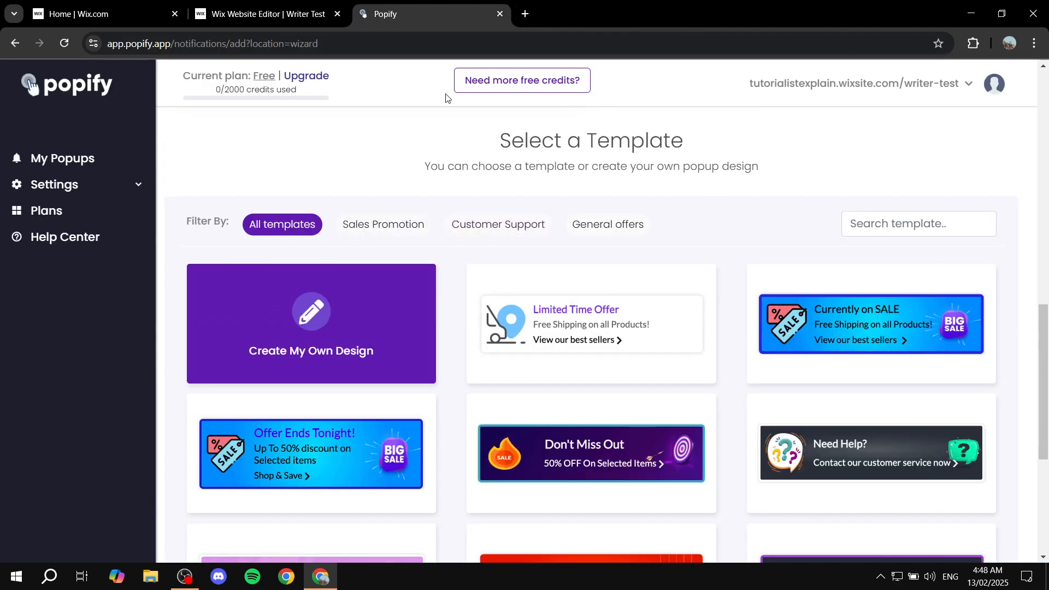
Step: Switch the popup type to Discount Code and customize its white SPECIAL SPRING SALE! template with 20% OFF for all orders
scroll(391, 164, "up", 12)
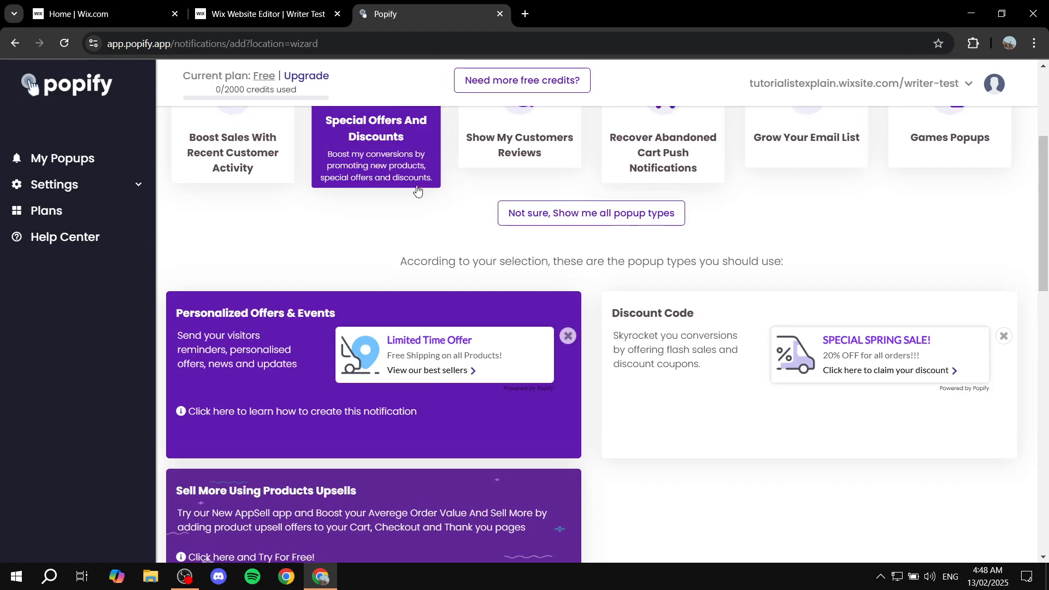
scroll(706, 255, "down", 4)
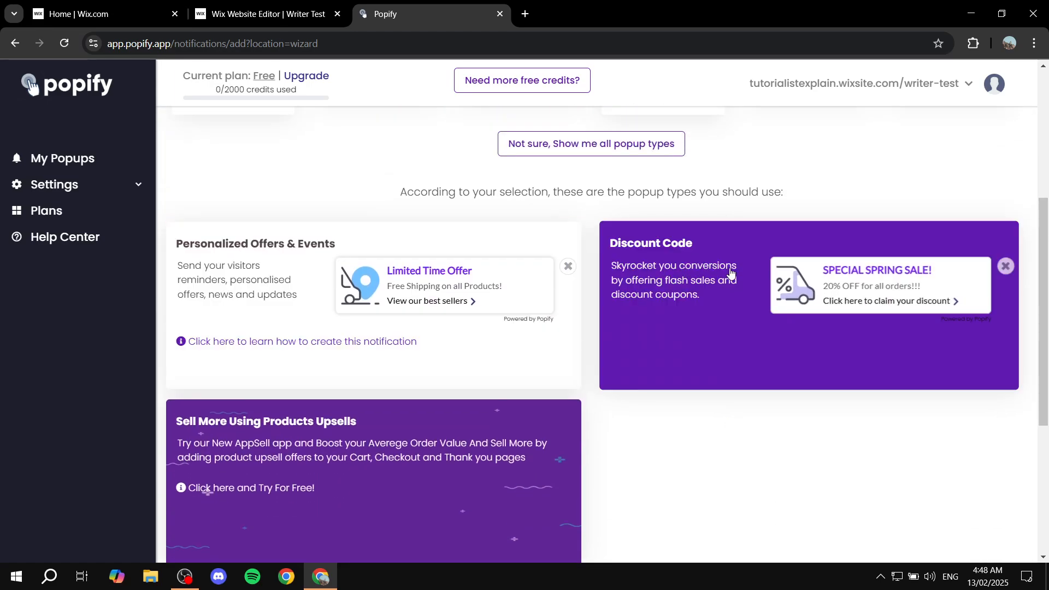
left_click(743, 287)
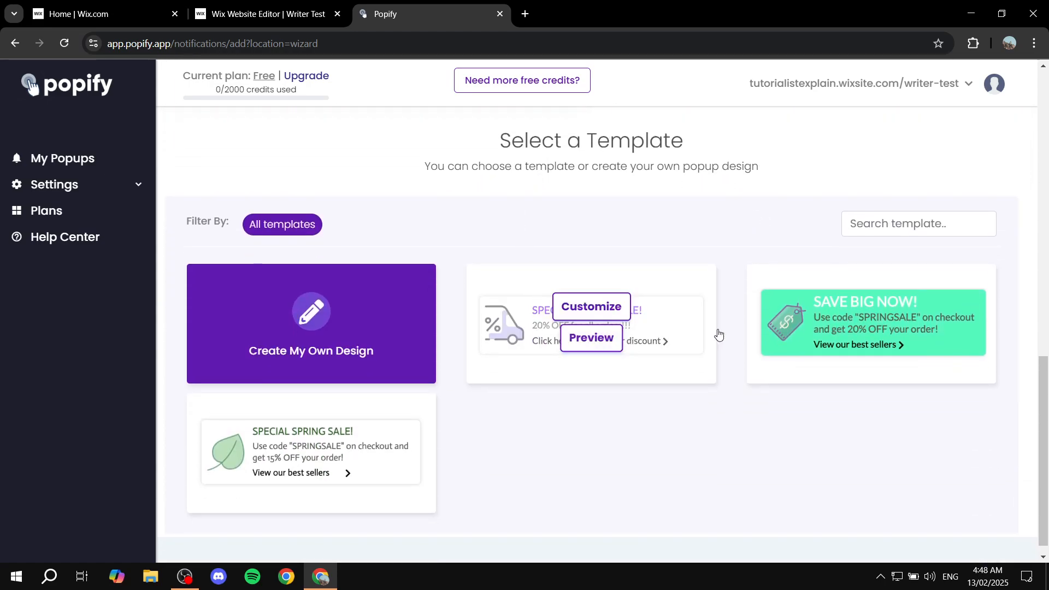
mouse_move(573, 335)
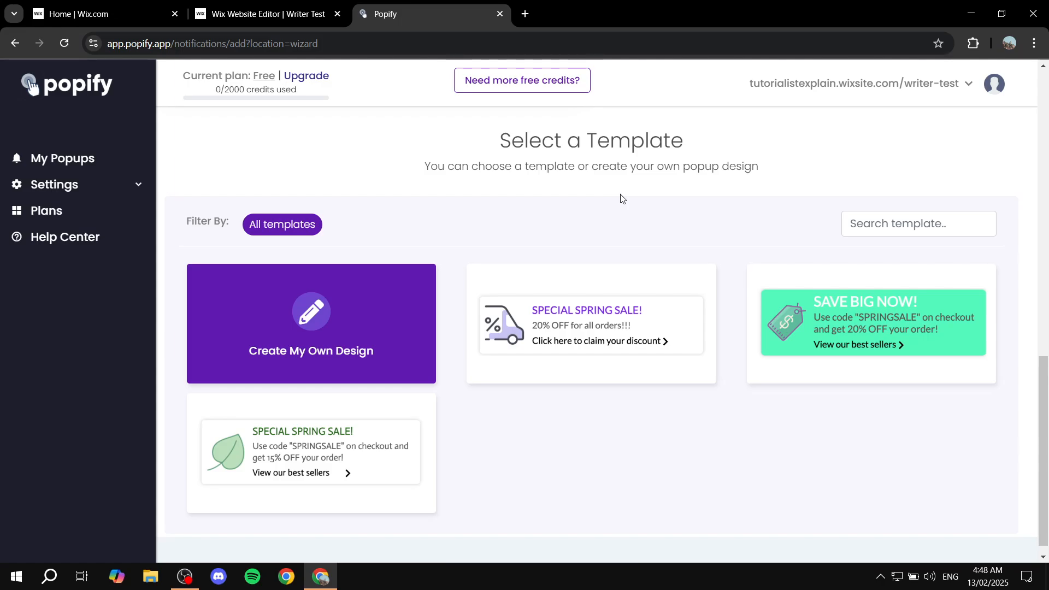
mouse_move(590, 314)
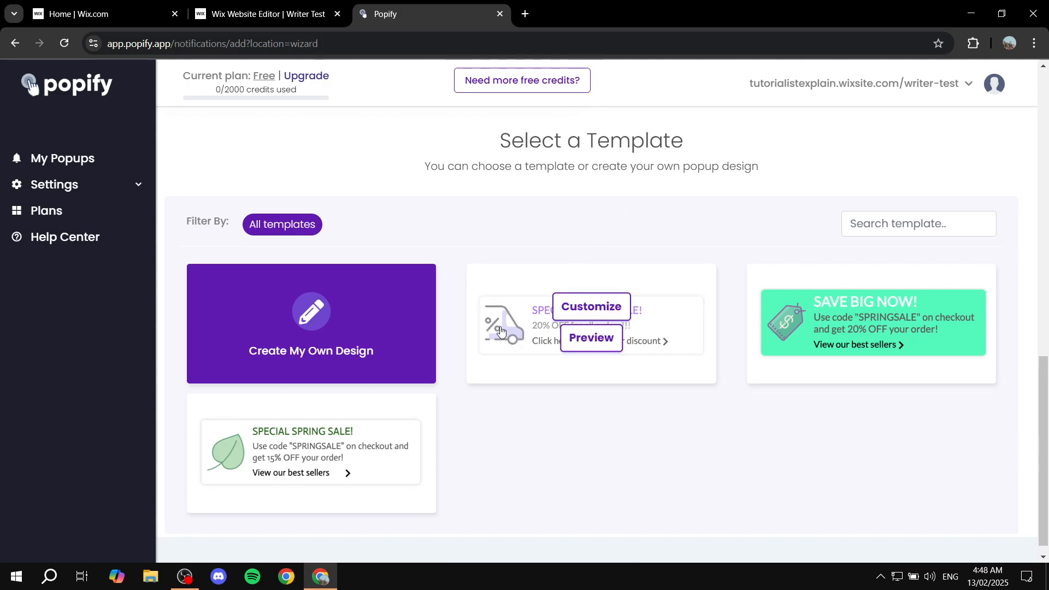
left_click(590, 314)
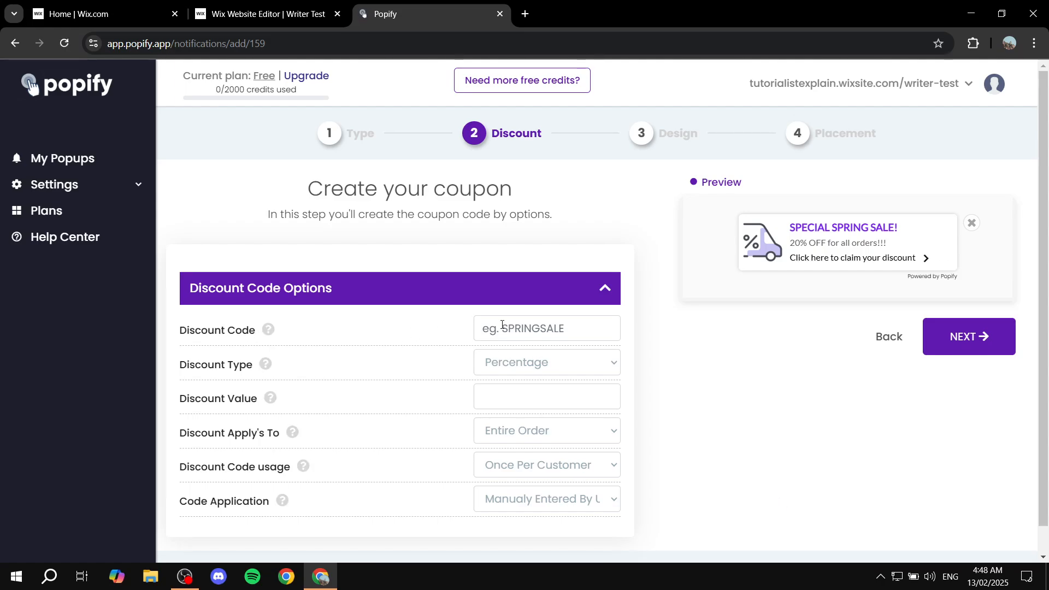
Step: Enter Test Code as the discount code and keep Percentage as the discount type
left_click(592, 322)
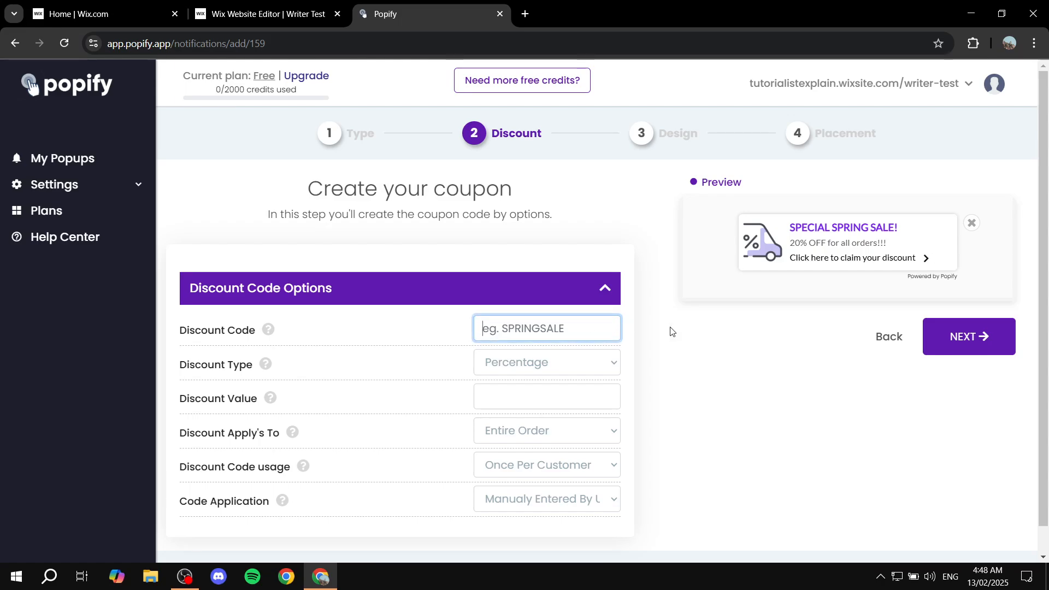
type("T")
key("BackSpace")
key("BackSpace")
key("BackSpace")
type("est Code")
left_click(576, 366)
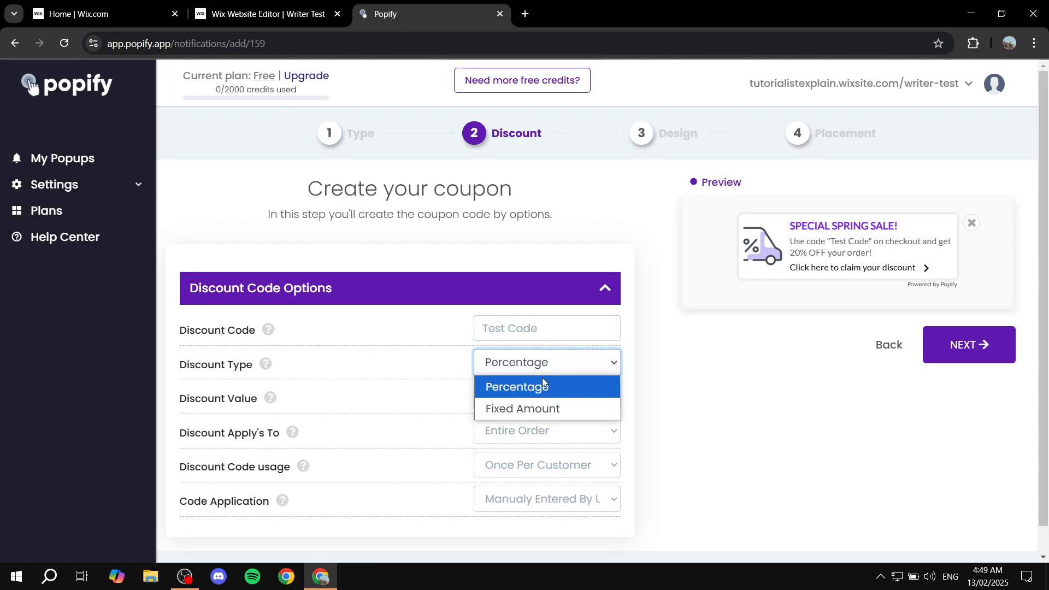
left_click(569, 367)
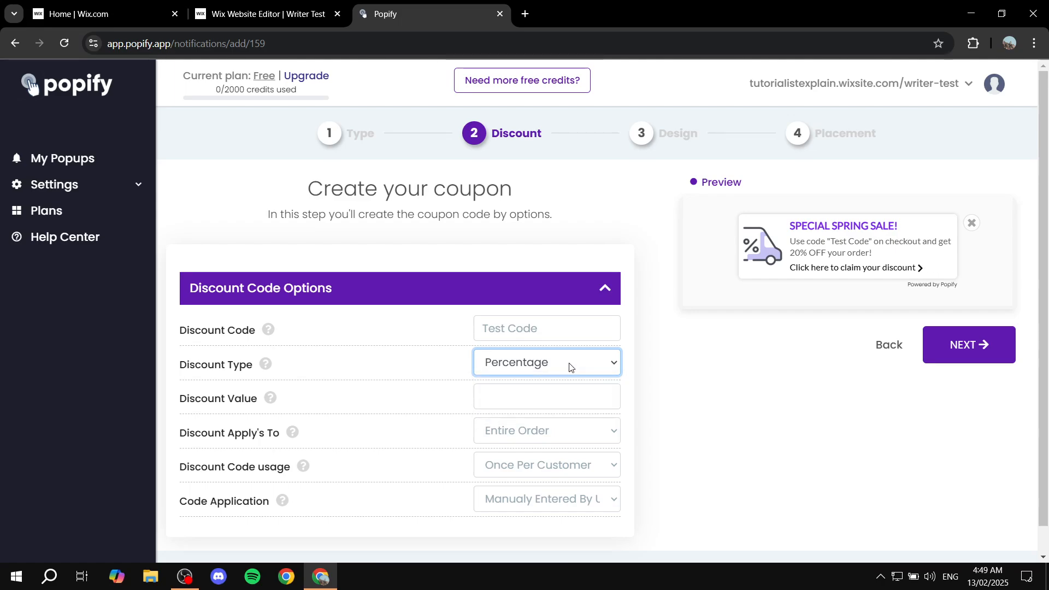
left_click(618, 378)
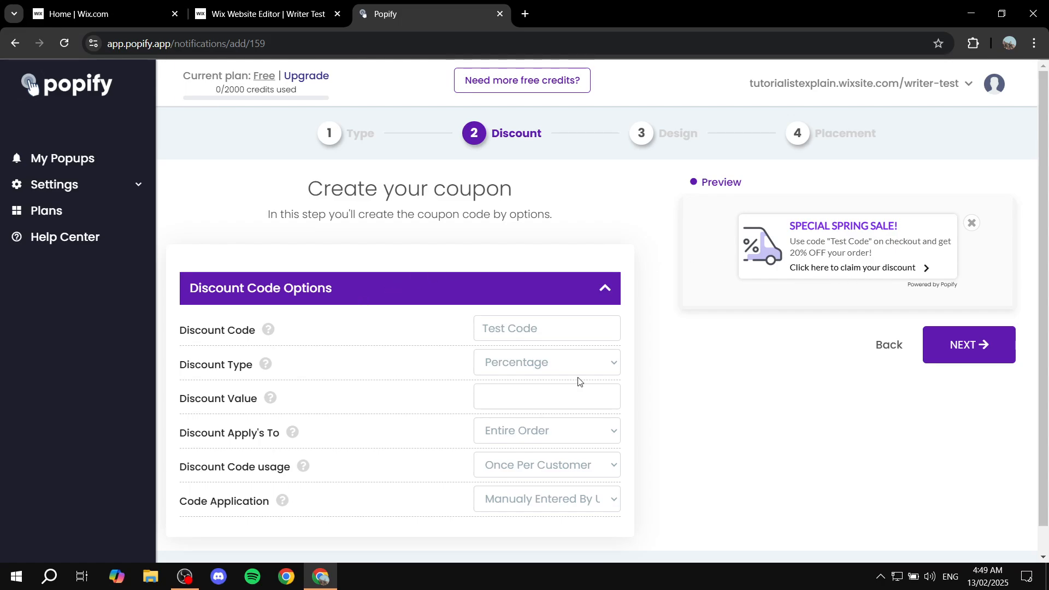
Step: Set the coupon's discount value to 15 percent
left_click(98, 14)
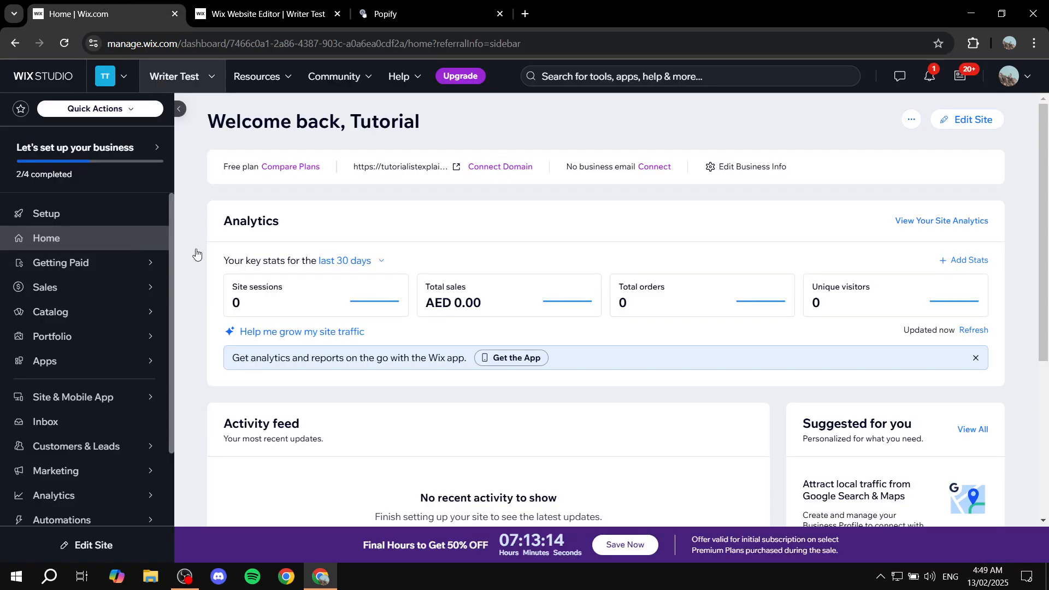
left_click(426, 14)
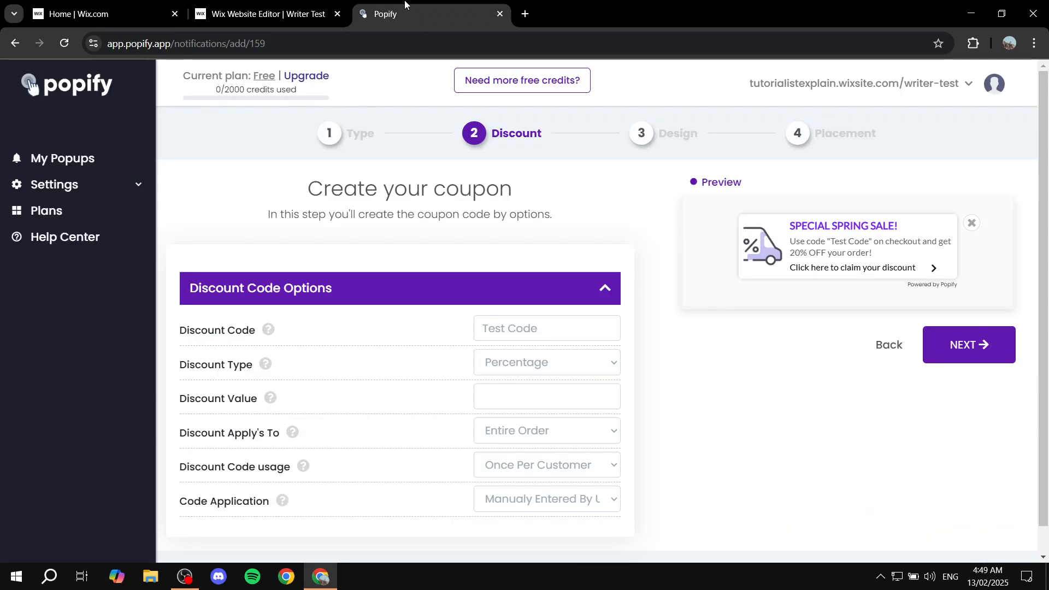
scroll(771, 387, "down", 1)
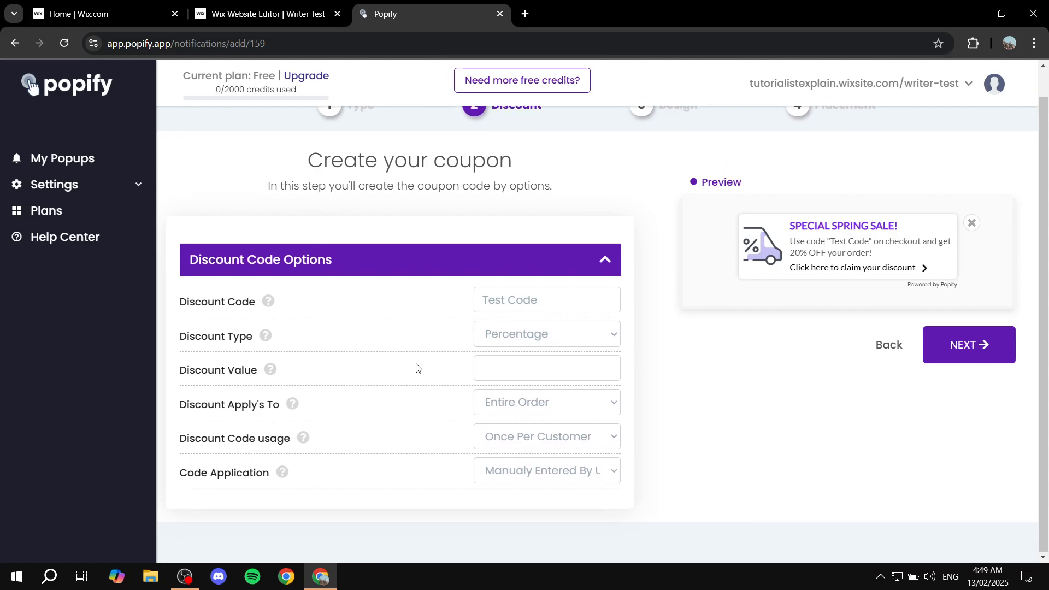
left_click(560, 370)
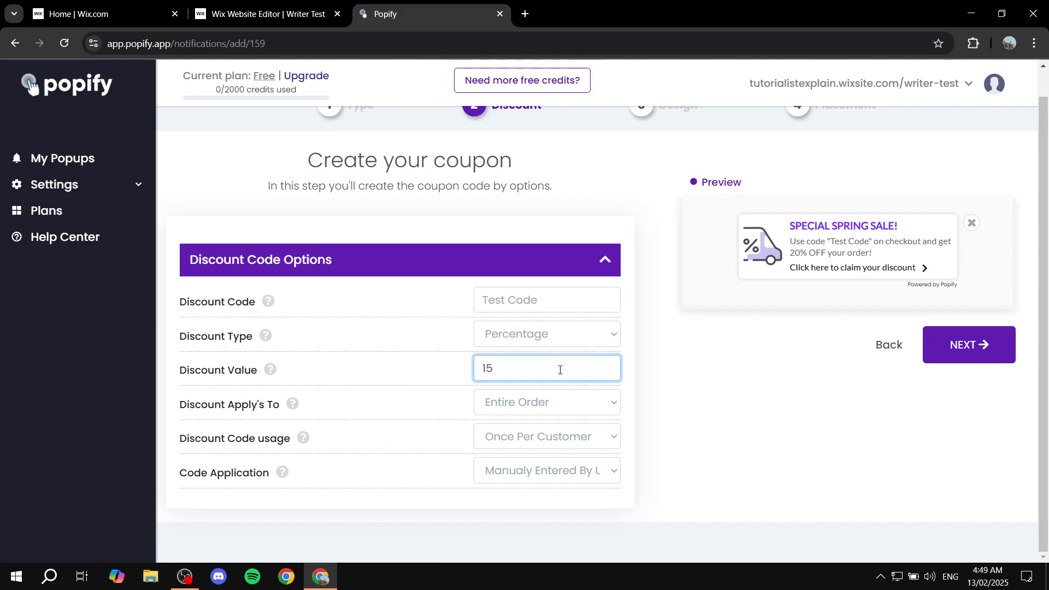
left_click(728, 341)
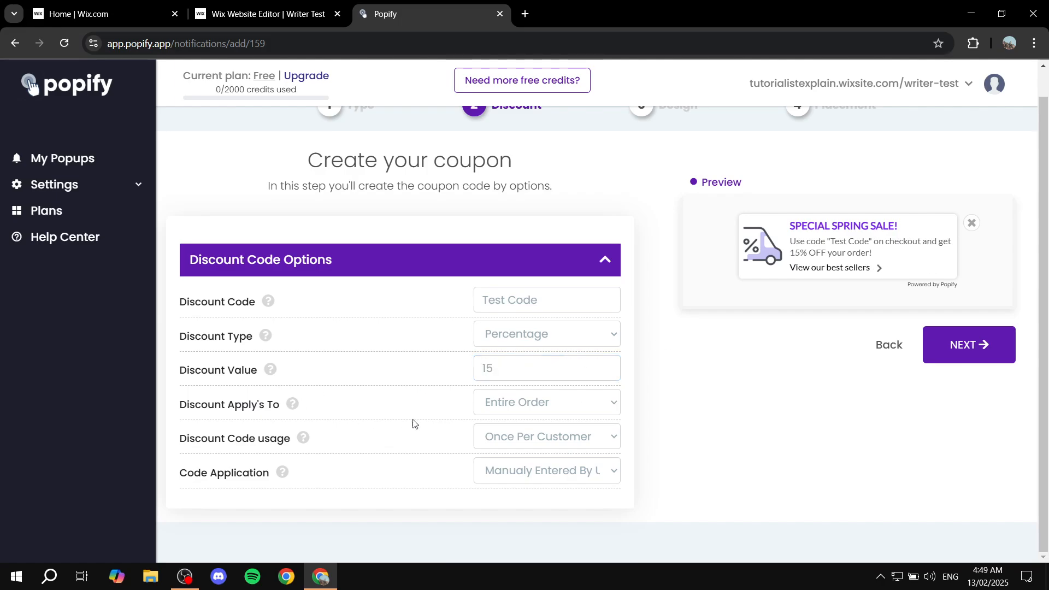
Step: Apply the discount to the Entire Order and limit the code's usage to Once Per Customer
left_click(514, 411)
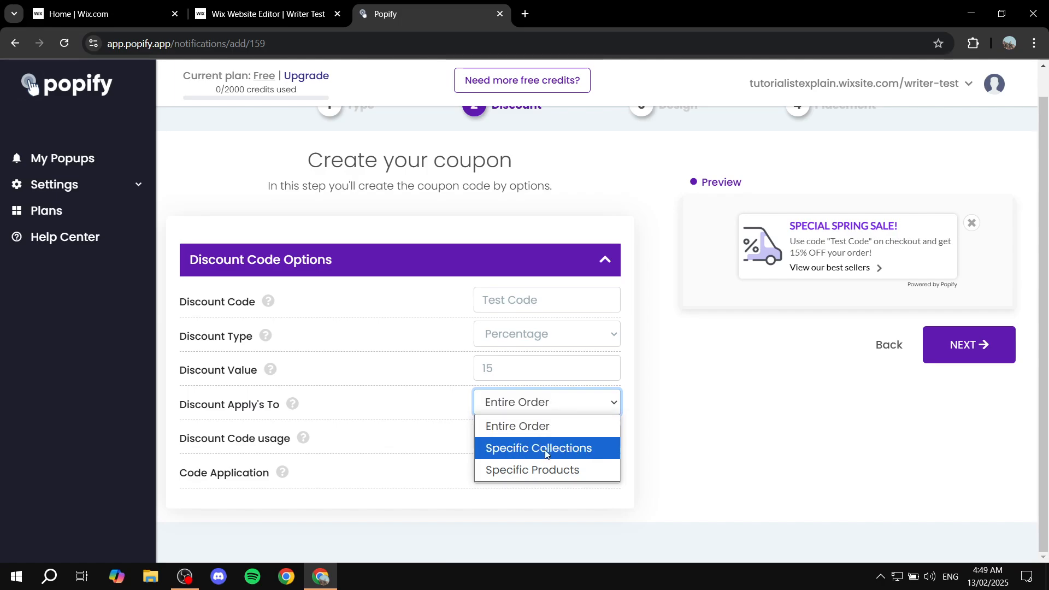
left_click(583, 426)
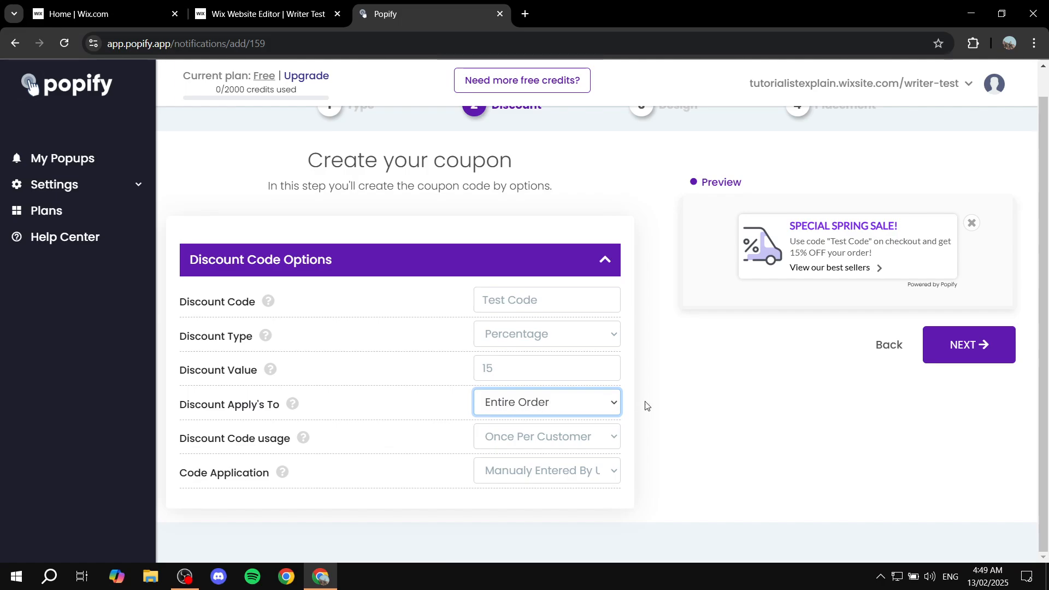
left_click_drag(177, 447, 305, 440)
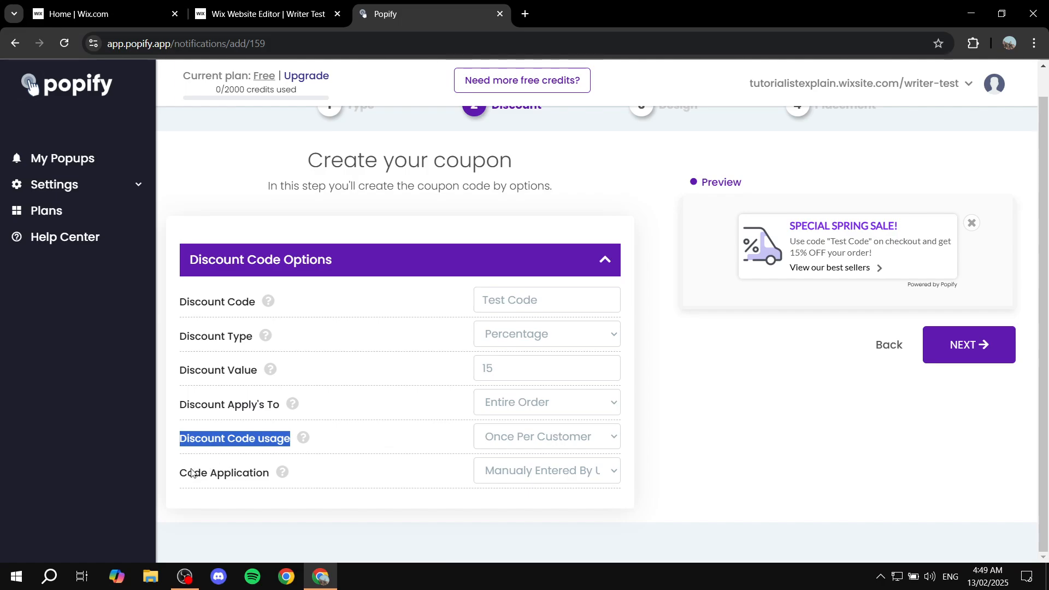
left_click(546, 444)
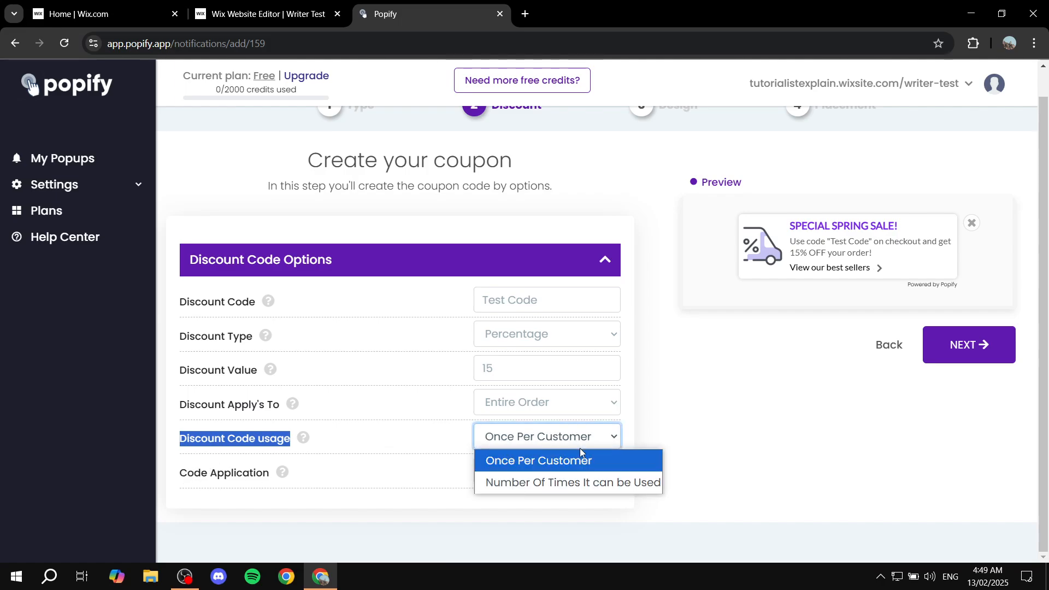
left_click(544, 439)
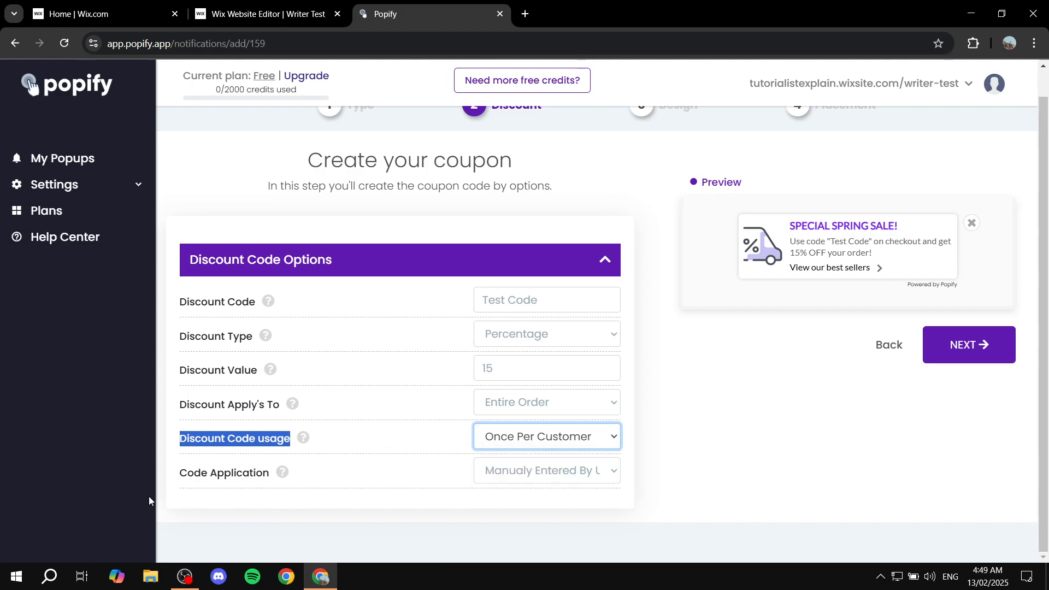
Step: Keep the code application as manually entered and continue to the Design stage
left_click_drag(179, 475, 368, 489)
left_click(374, 491)
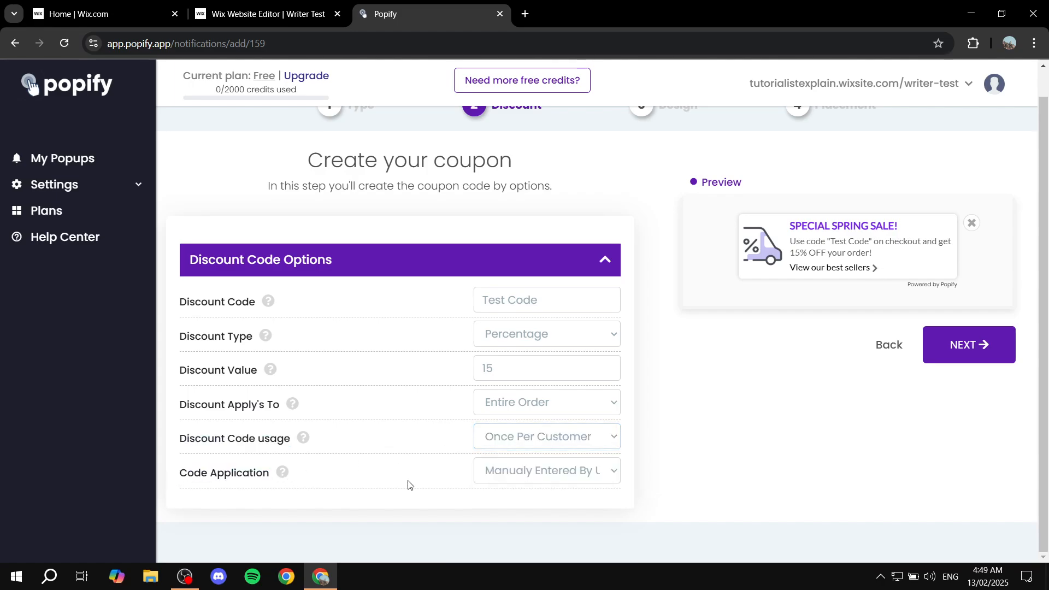
left_click(515, 475)
left_click(571, 499)
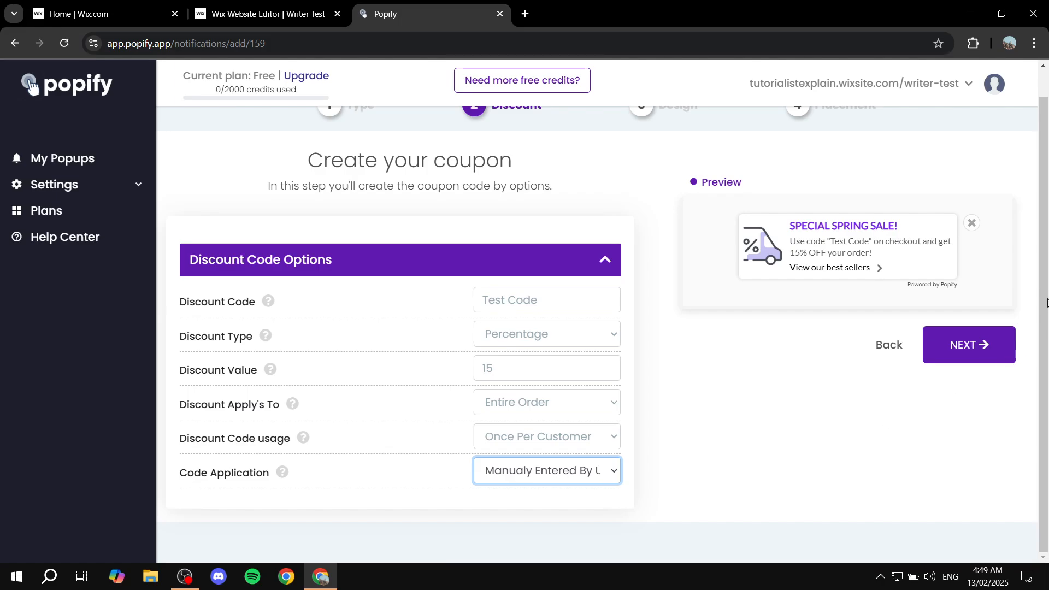
left_click(978, 346)
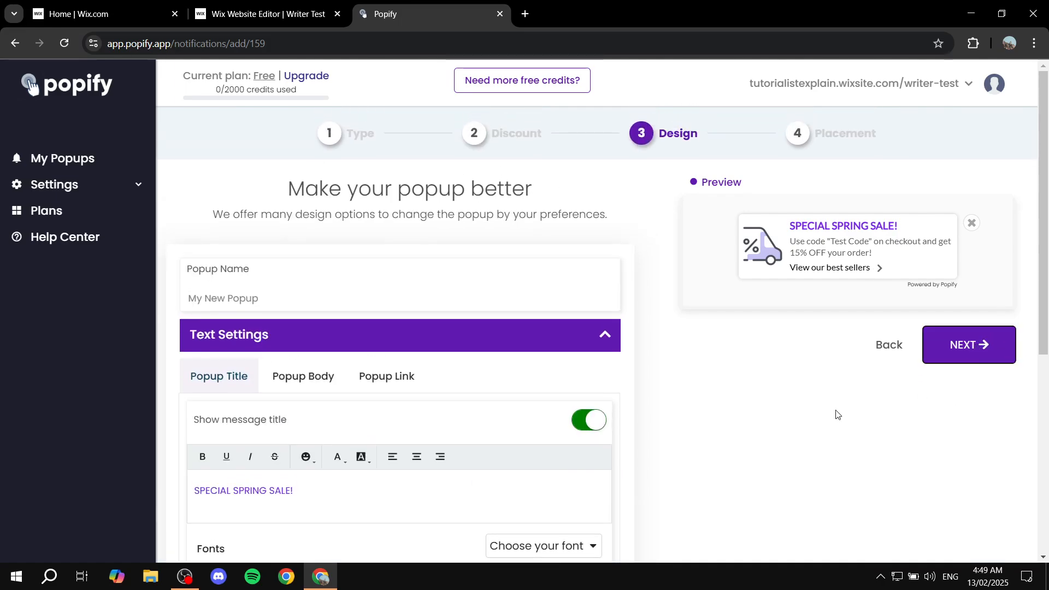
Step: Change the popup title's text color to red, #f42525, keeping the SPECIAL SPRING SALE! wording
scroll(513, 295, "down", 1)
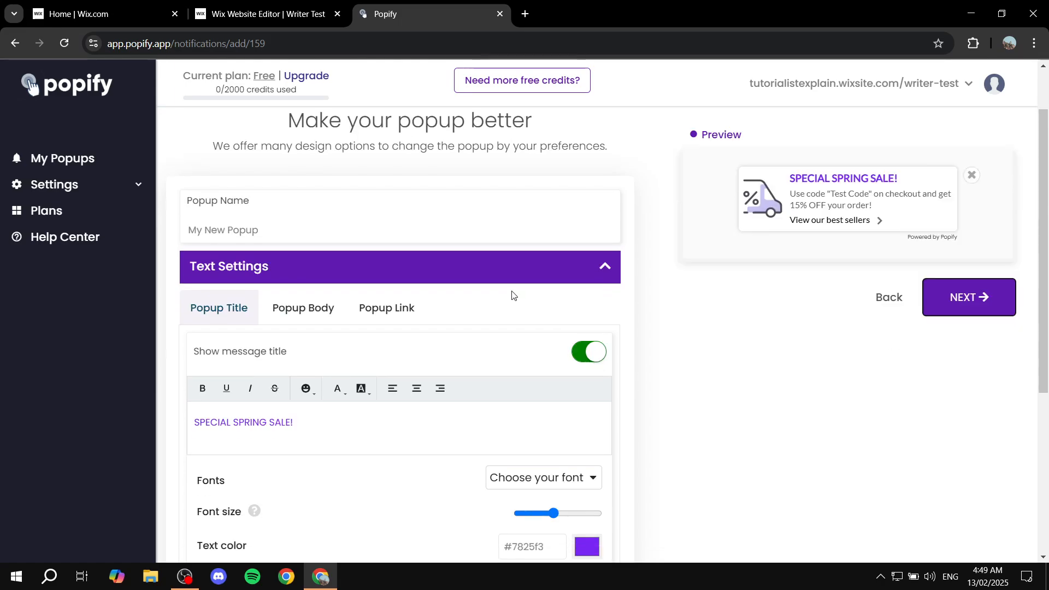
scroll(523, 295, "down", 2)
left_click(585, 409)
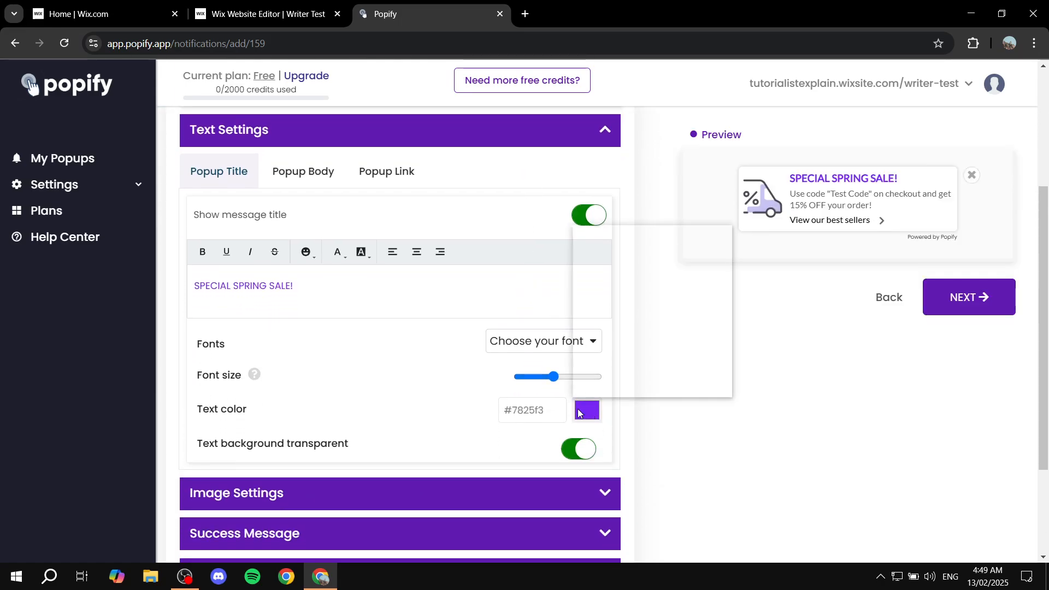
left_click_drag(663, 340, 634, 337)
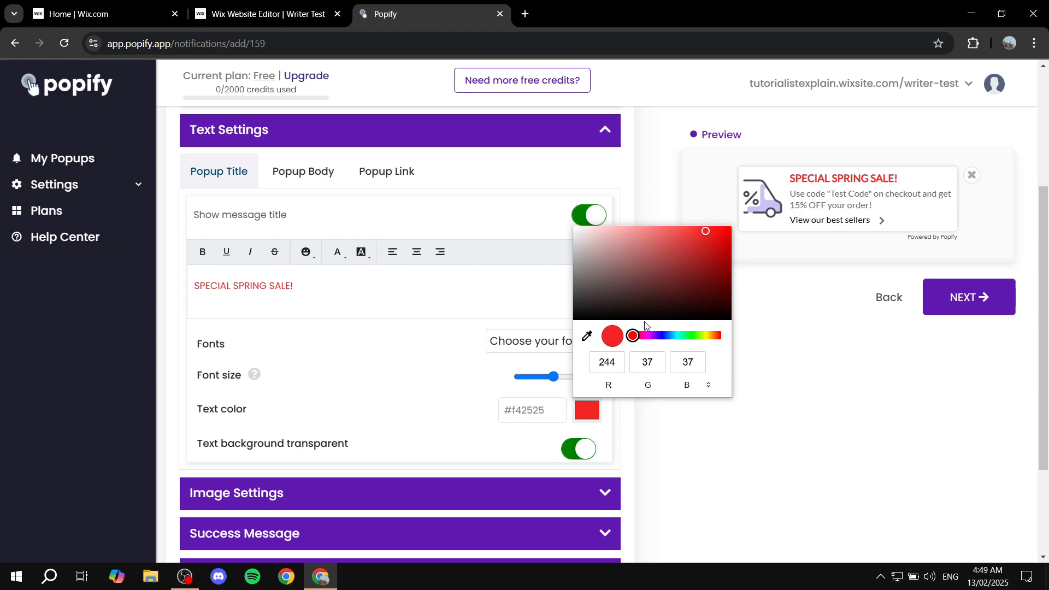
left_click(715, 224)
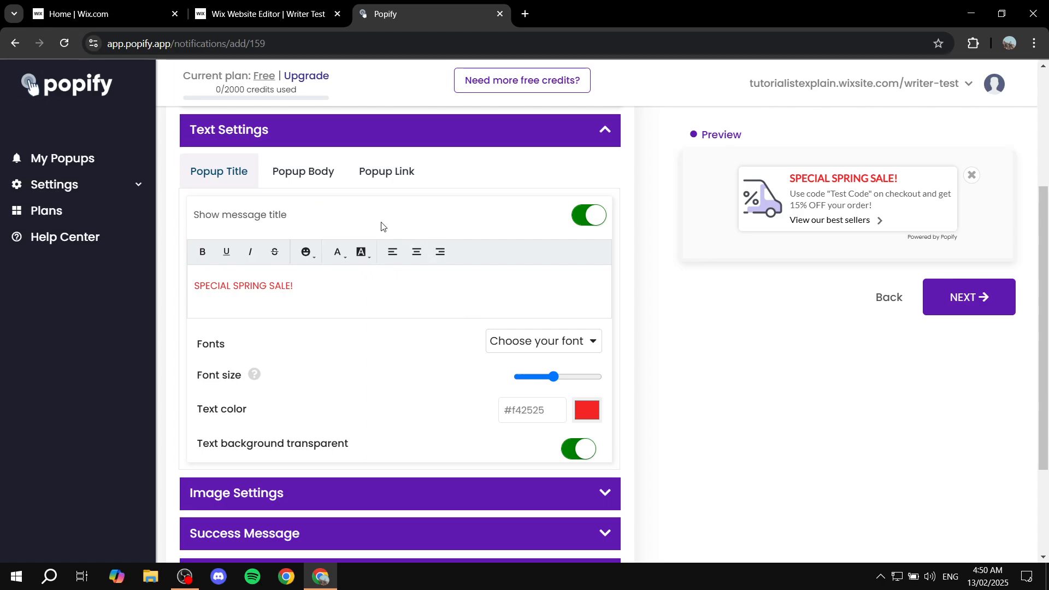
left_click_drag(295, 285, 133, 284)
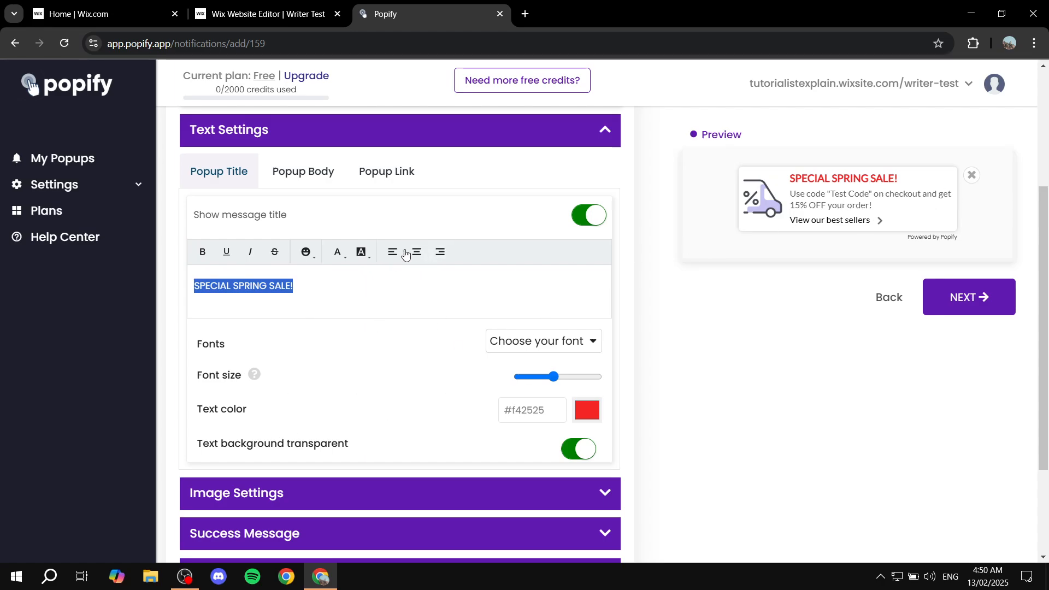
left_click(752, 415)
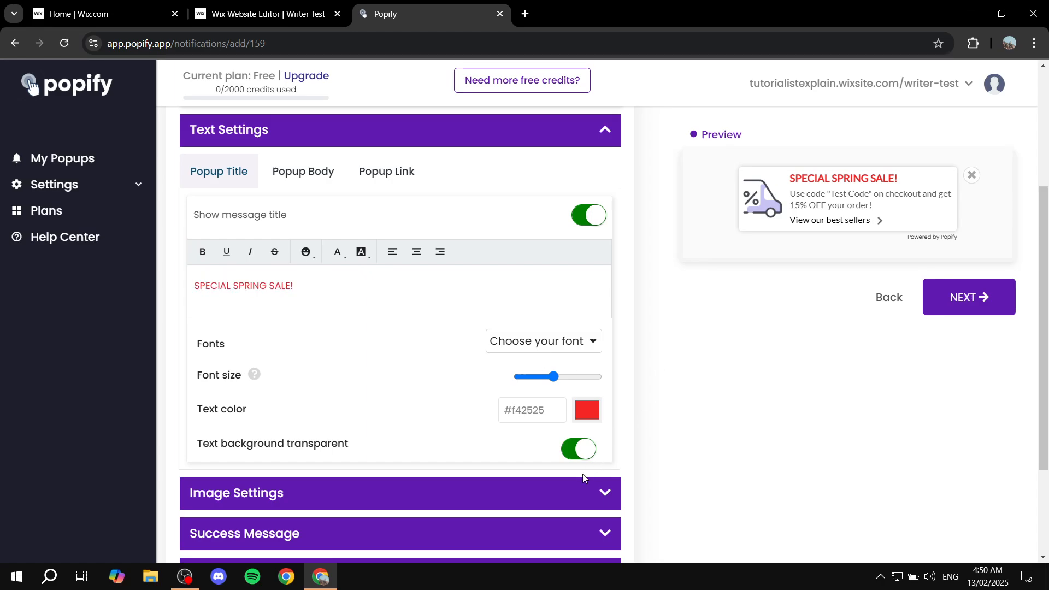
Step: Look through the popup's image, success message and design settings
left_click(571, 488)
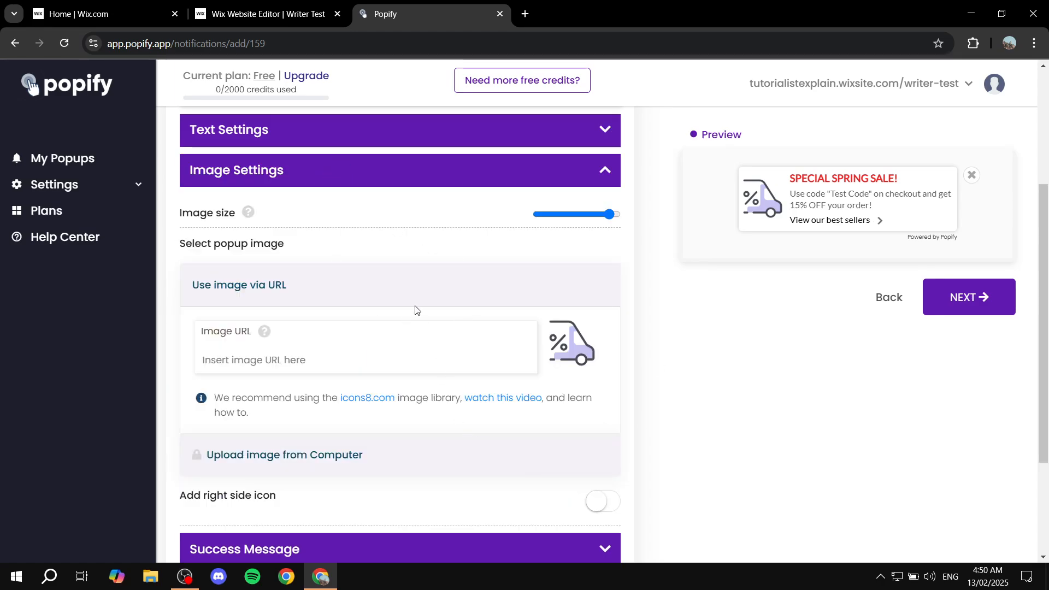
scroll(547, 314, "down", 3)
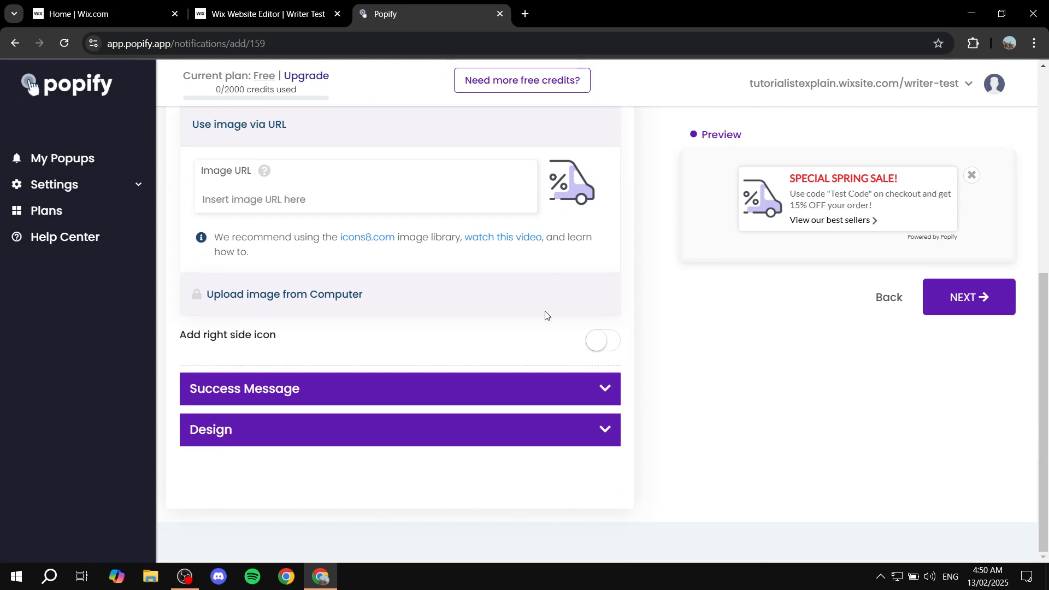
left_click(517, 388)
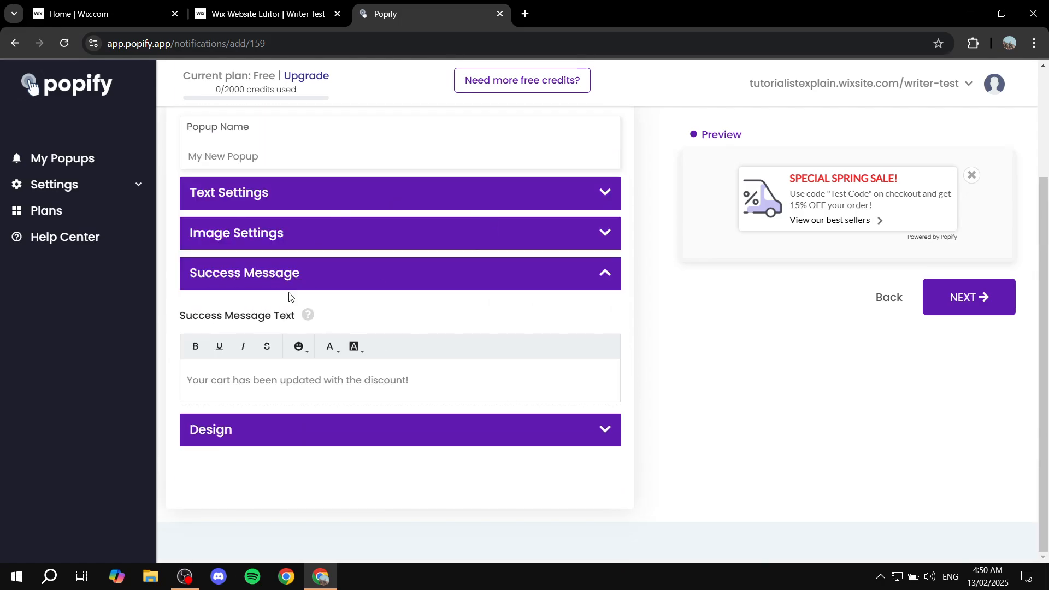
left_click(334, 434)
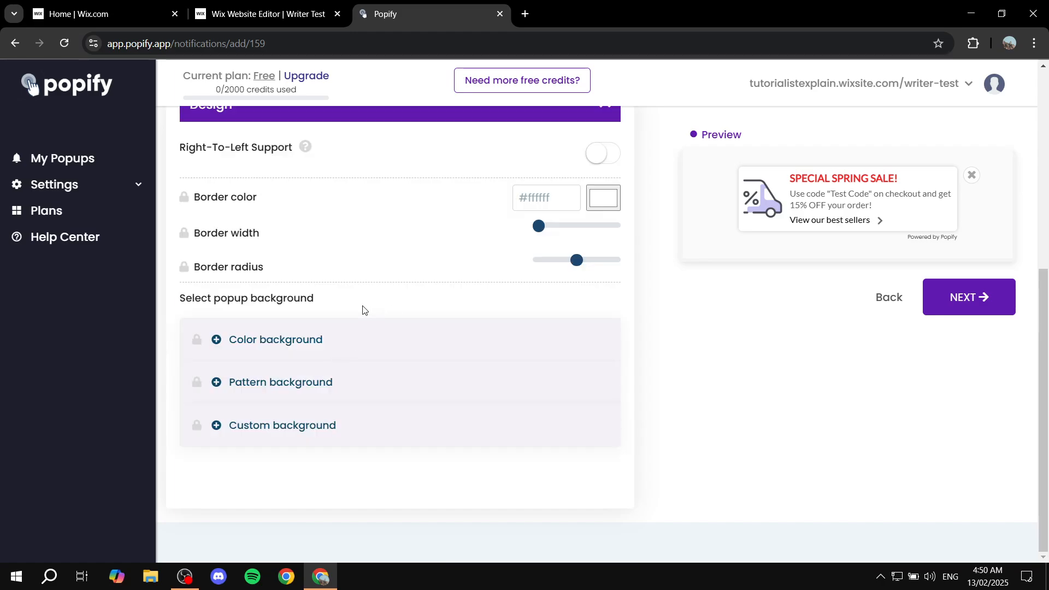
scroll(495, 175, "up", 1)
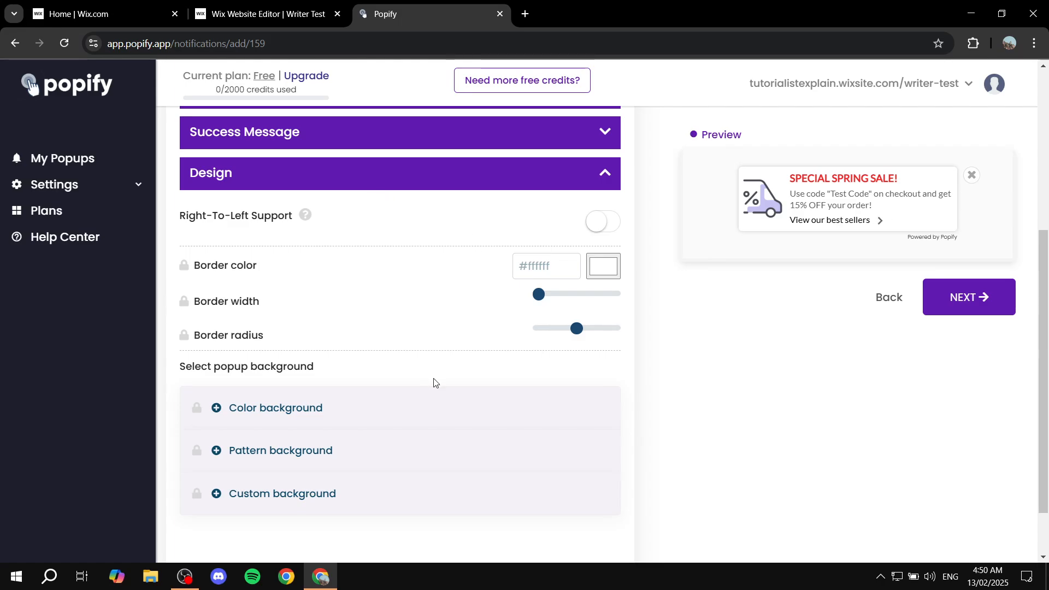
left_click(511, 172)
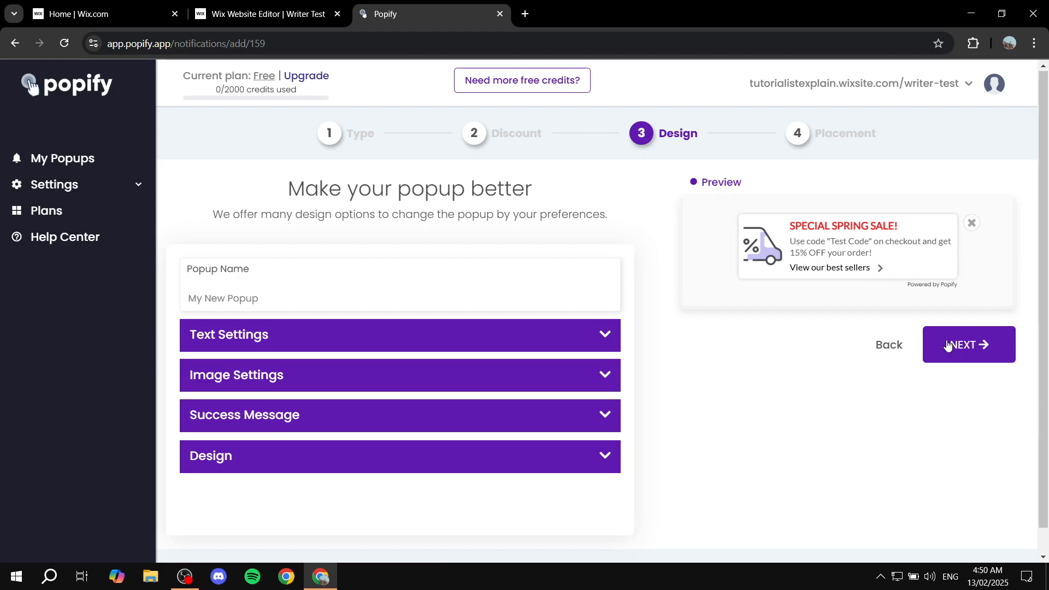
Step: Proceed to the Placement stage and position the popup at Bottom right on desktop and Bottom on mobile
left_click(988, 354)
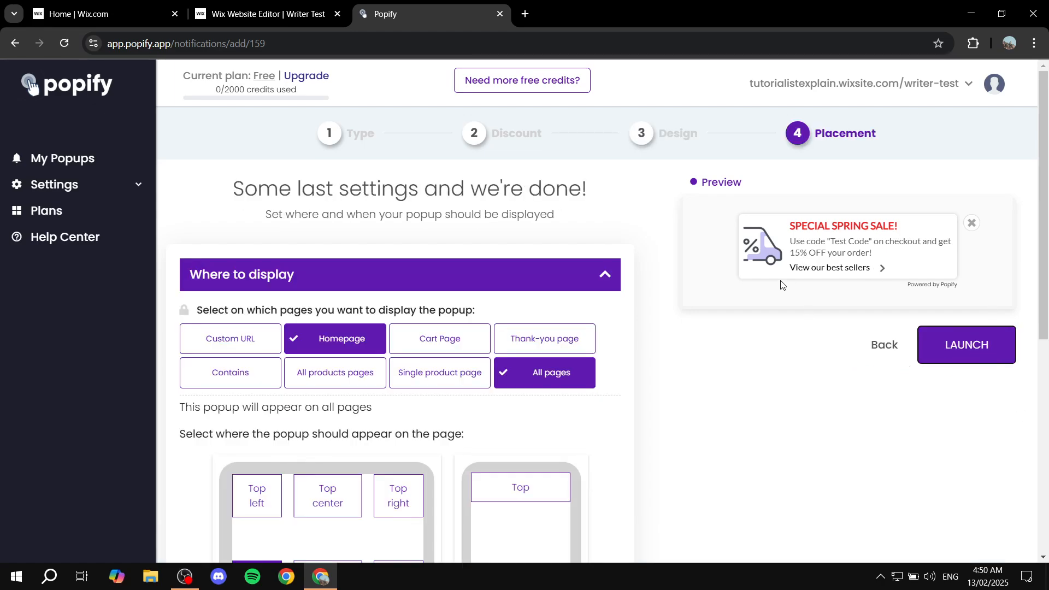
scroll(404, 227, "down", 1)
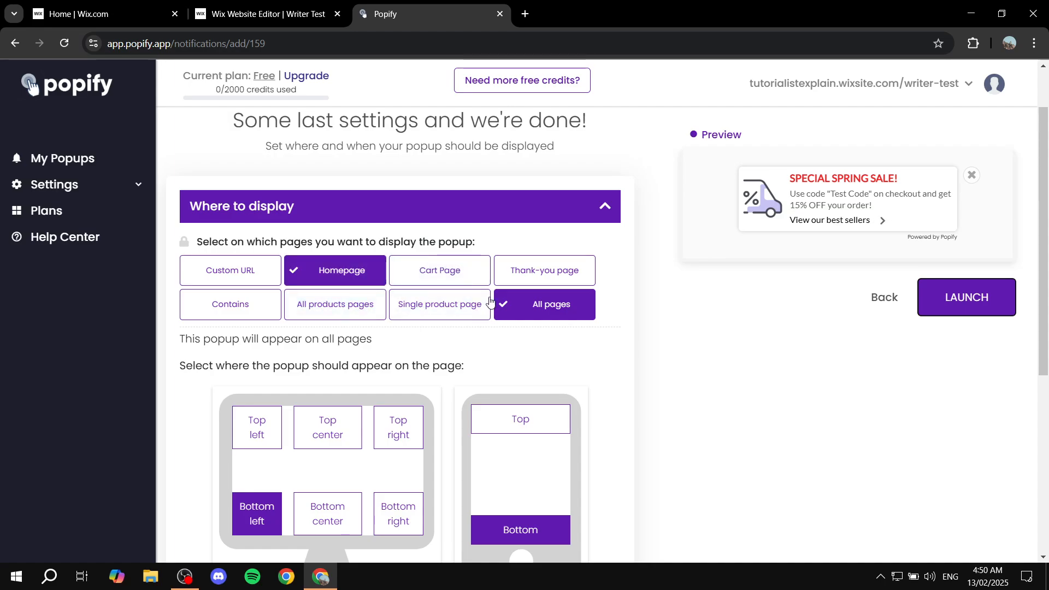
scroll(434, 333, "down", 2)
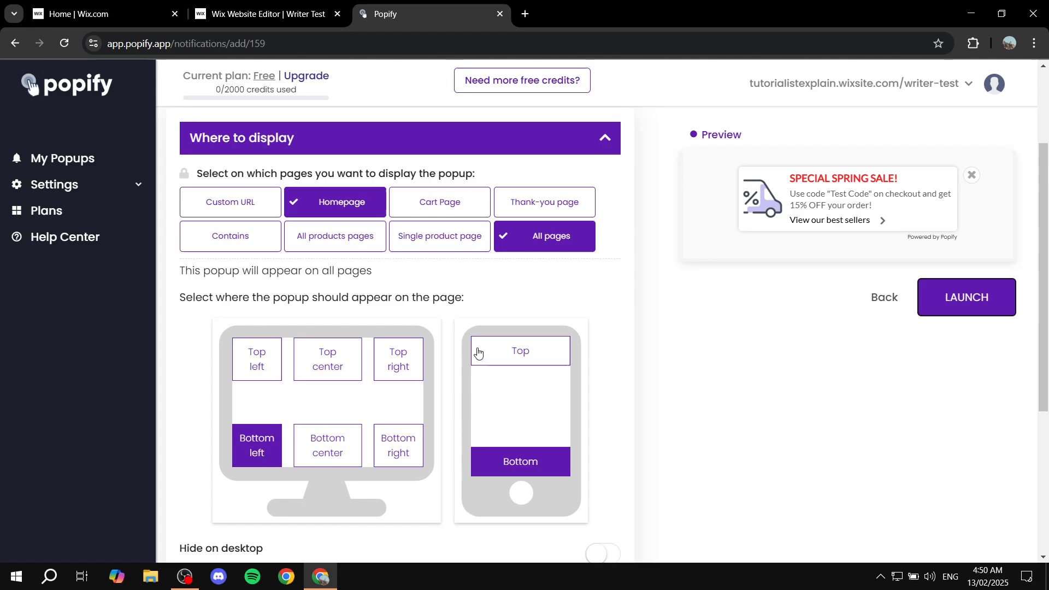
left_click(260, 361)
left_click(406, 465)
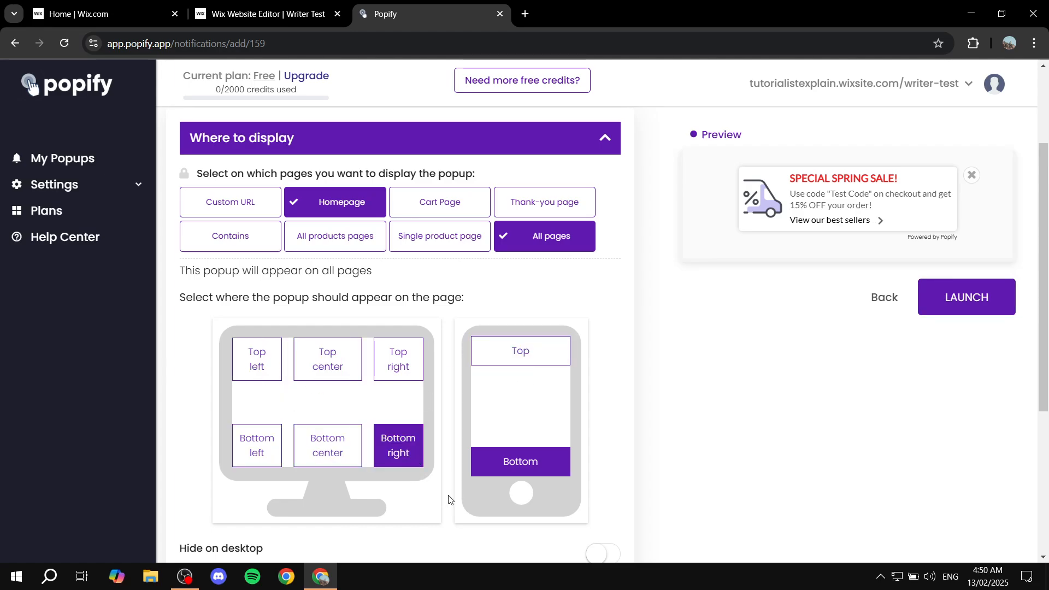
left_click(563, 358)
left_click(528, 461)
Step: Launch the popup with the remaining placement, behavior and timing settings left at their defaults
scroll(615, 379, "down", 4)
scroll(779, 362, "down", 1)
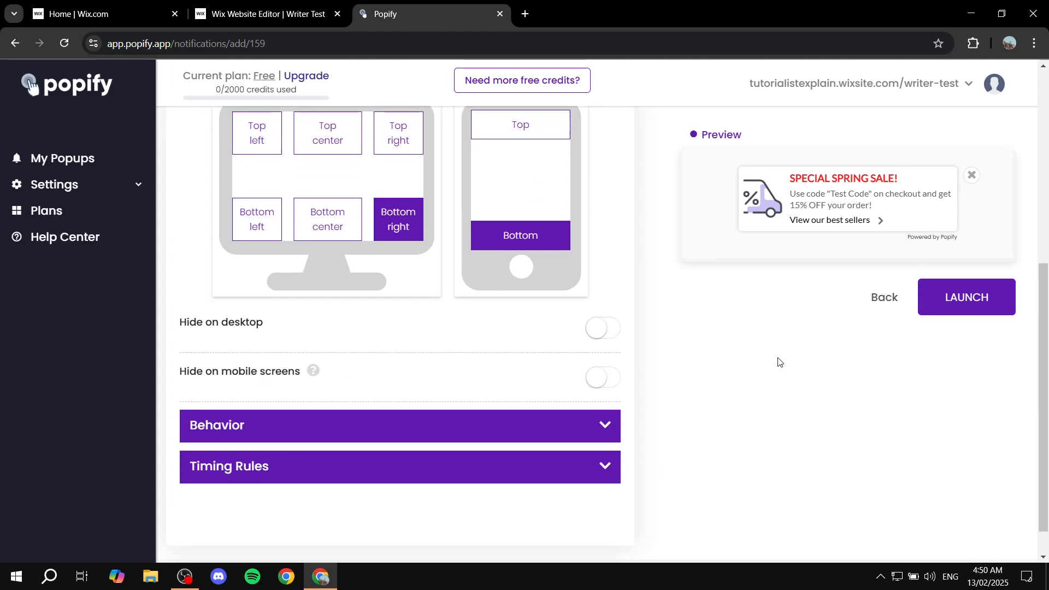
left_click(975, 295)
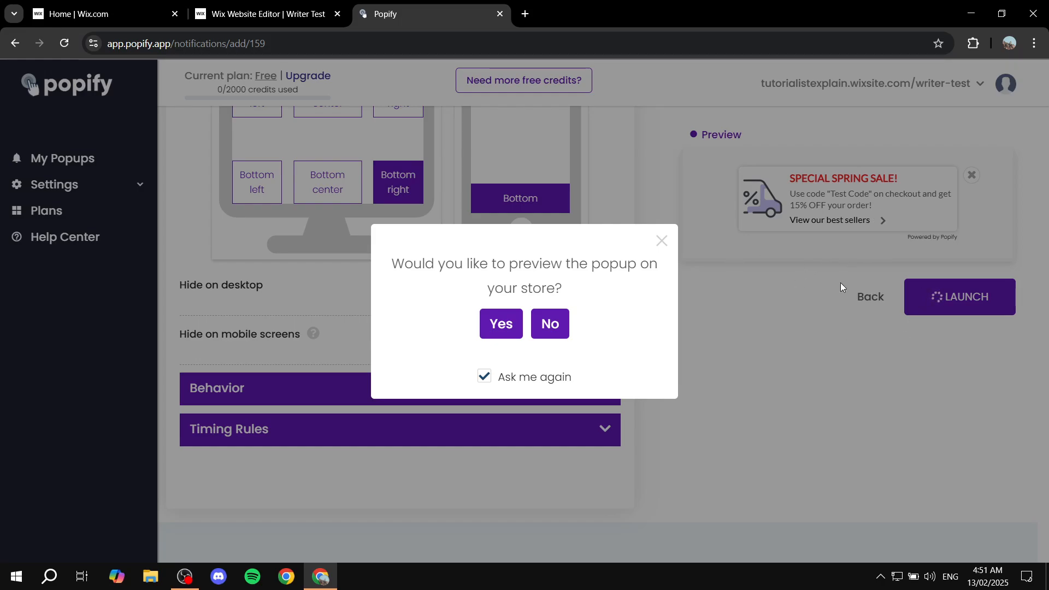
Step: Accept the offer to preview the popup on the live site and examine how it appears on the Home page
left_click(491, 325)
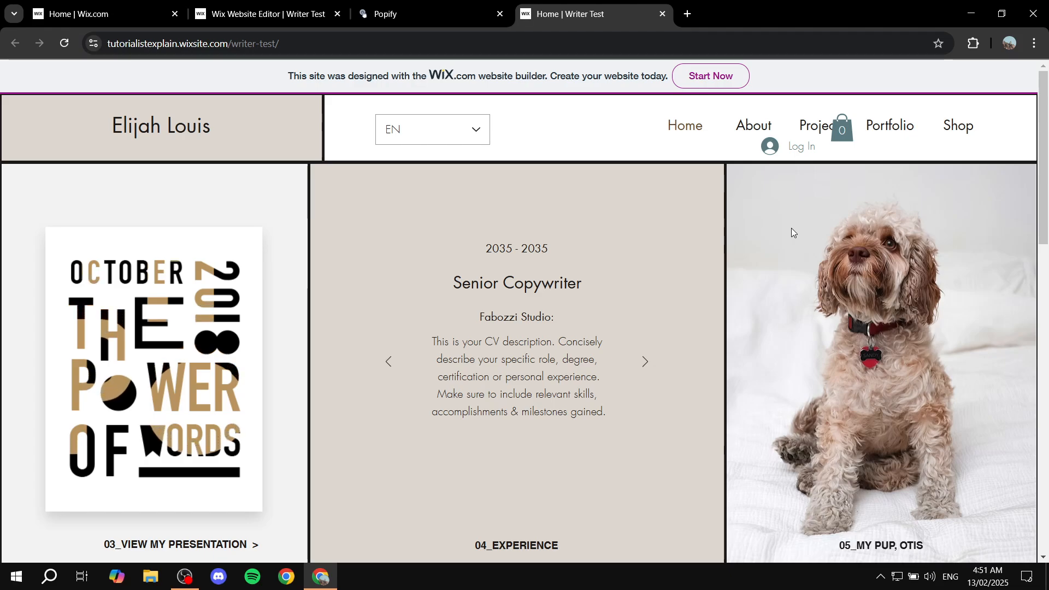
scroll(738, 250, "down", 1)
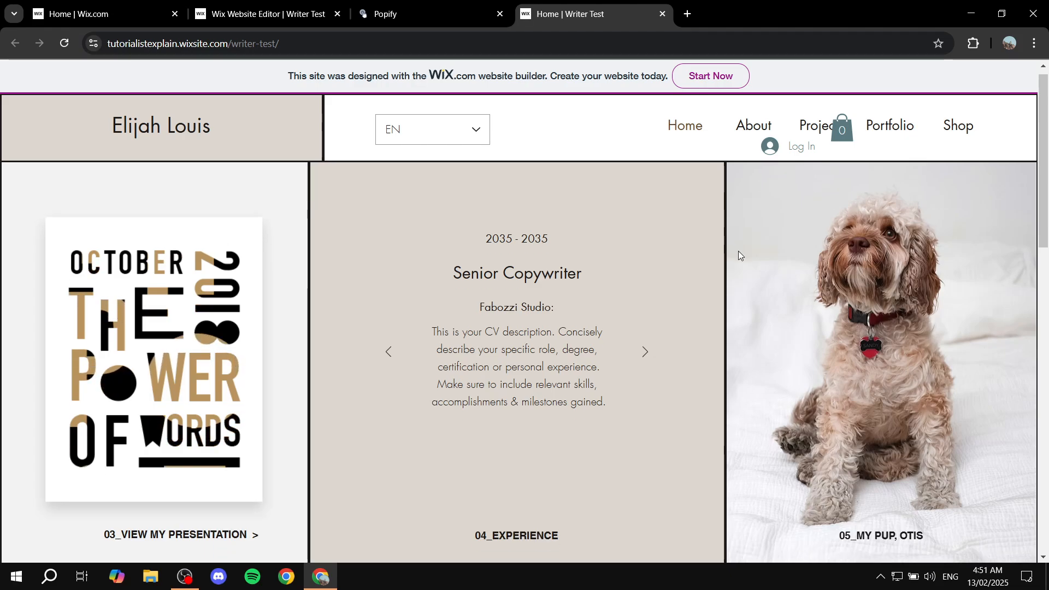
scroll(738, 250, "down", 7)
scroll(973, 470, "down", 8)
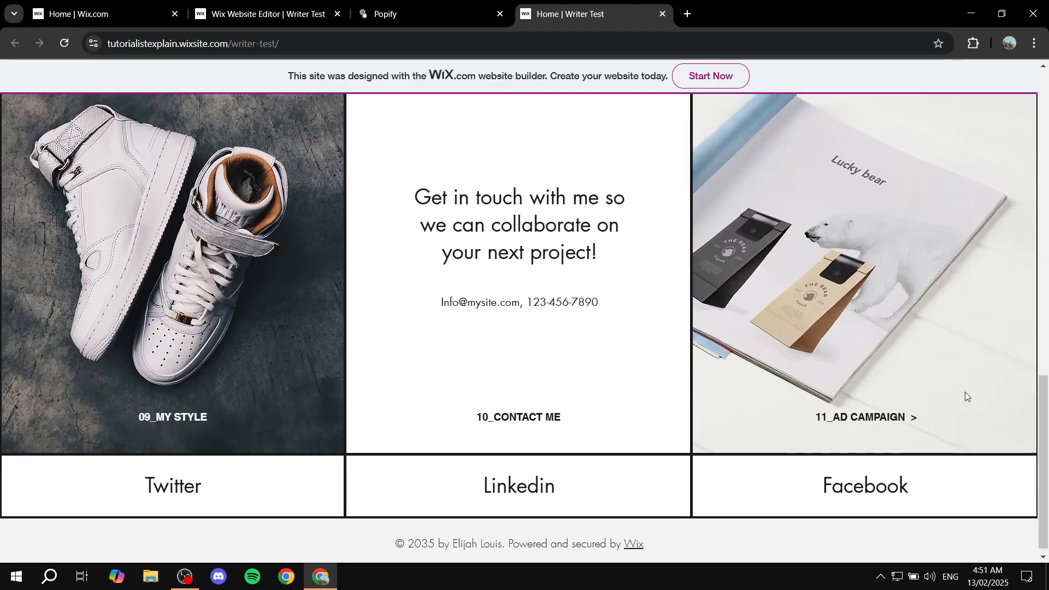
scroll(963, 398, "up", 15)
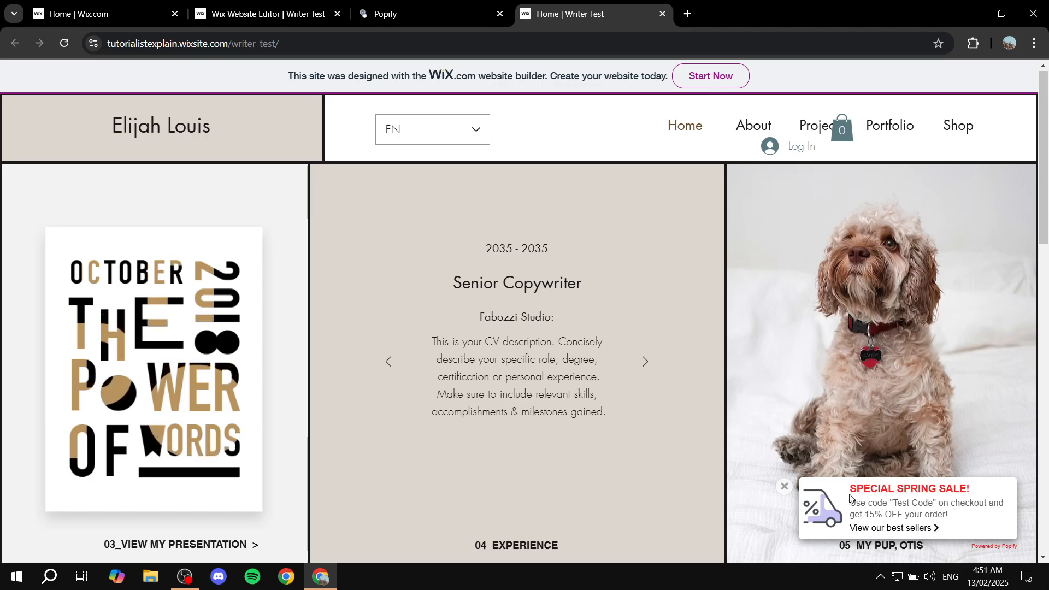
left_click_drag(849, 491, 975, 489)
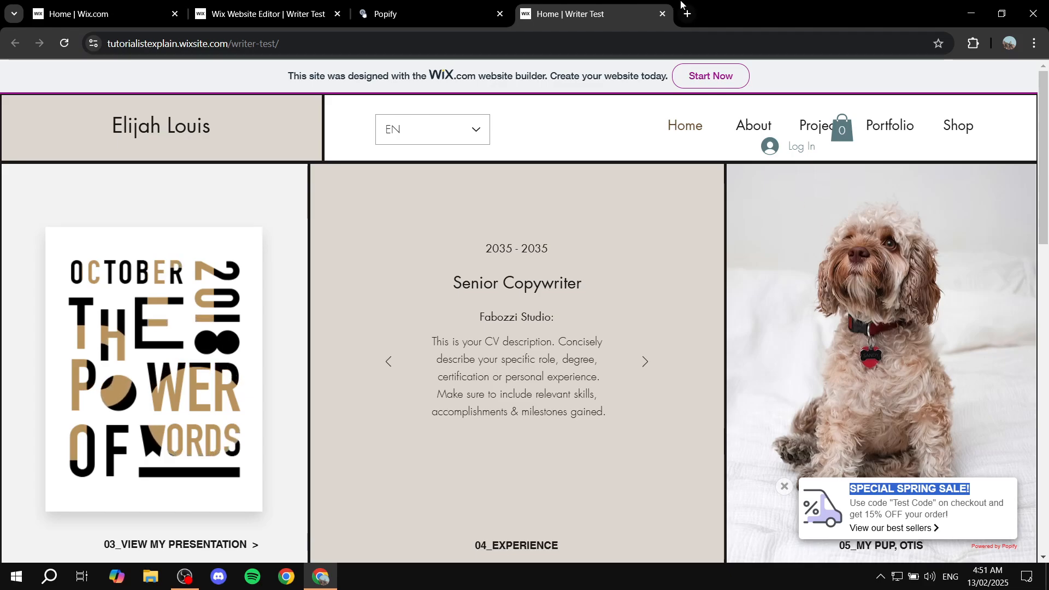
left_click(662, 14)
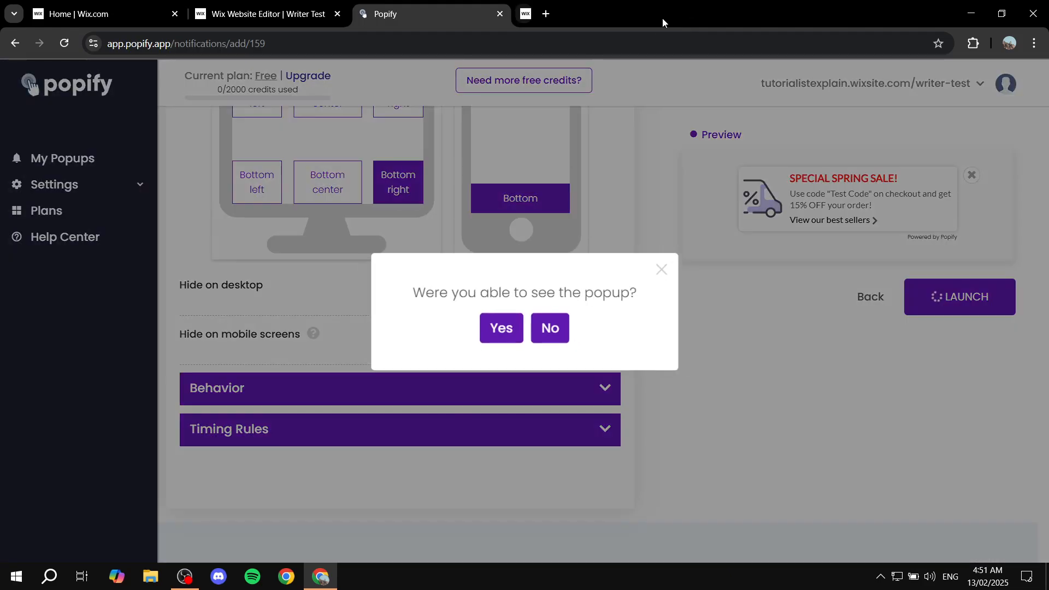
Step: Answer No to the question about seeing the popup, and close Popify and the extra page to return to the Wix editor
left_click(562, 334)
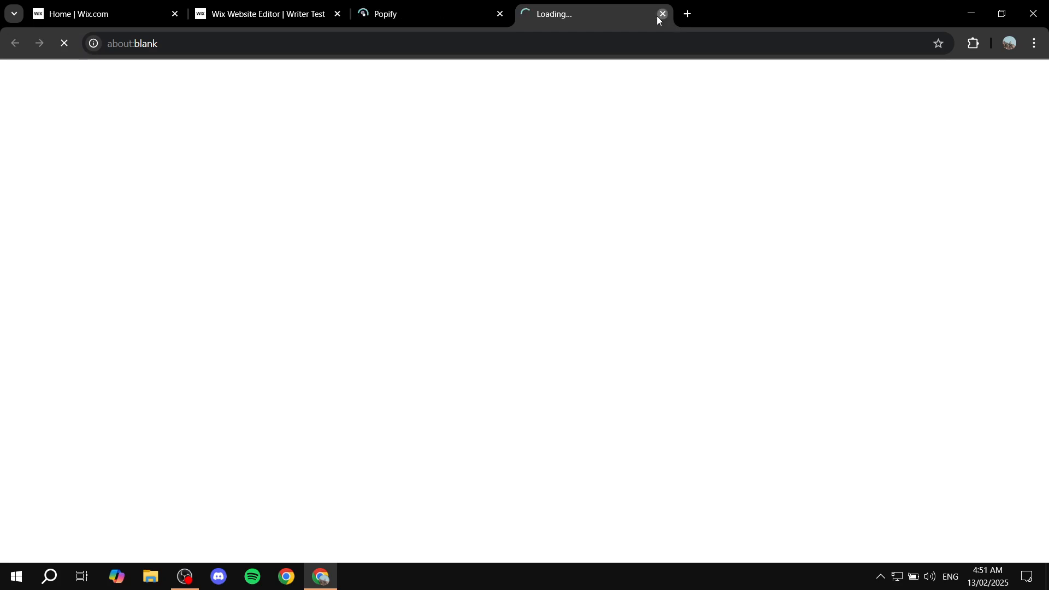
left_click(662, 14)
left_click(500, 15)
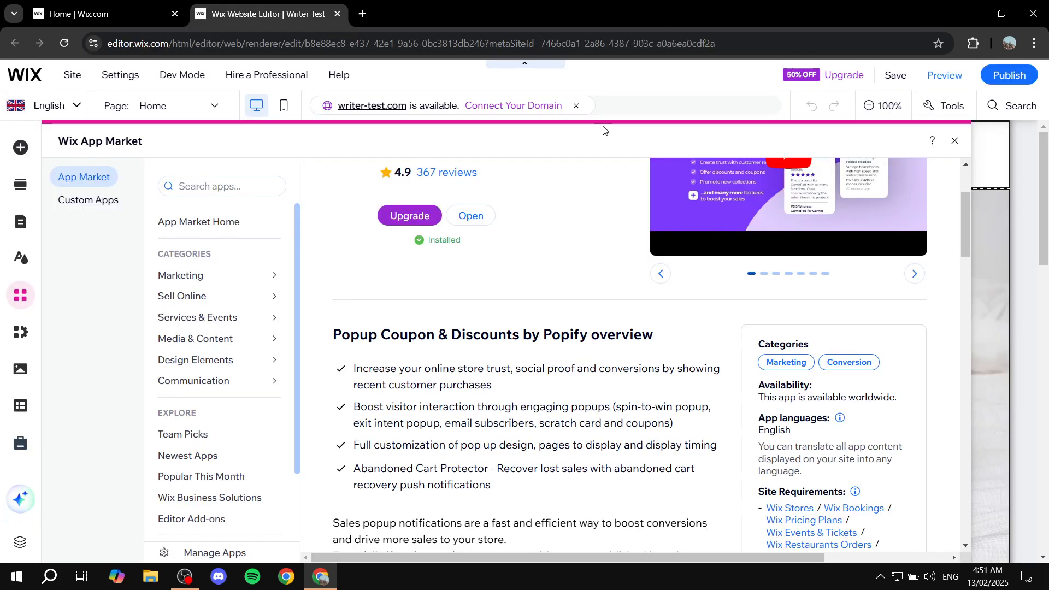
Step: Look over the Popify app overview and close the Wix App Market to return to the site's Home page in the editor
scroll(641, 300, "up", 3)
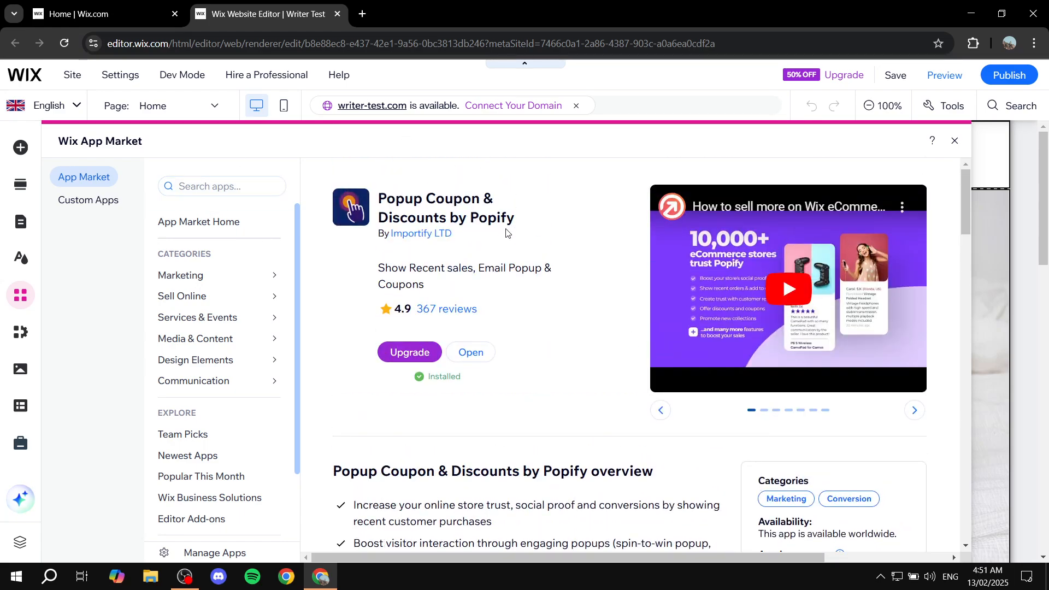
scroll(506, 233, "down", 3)
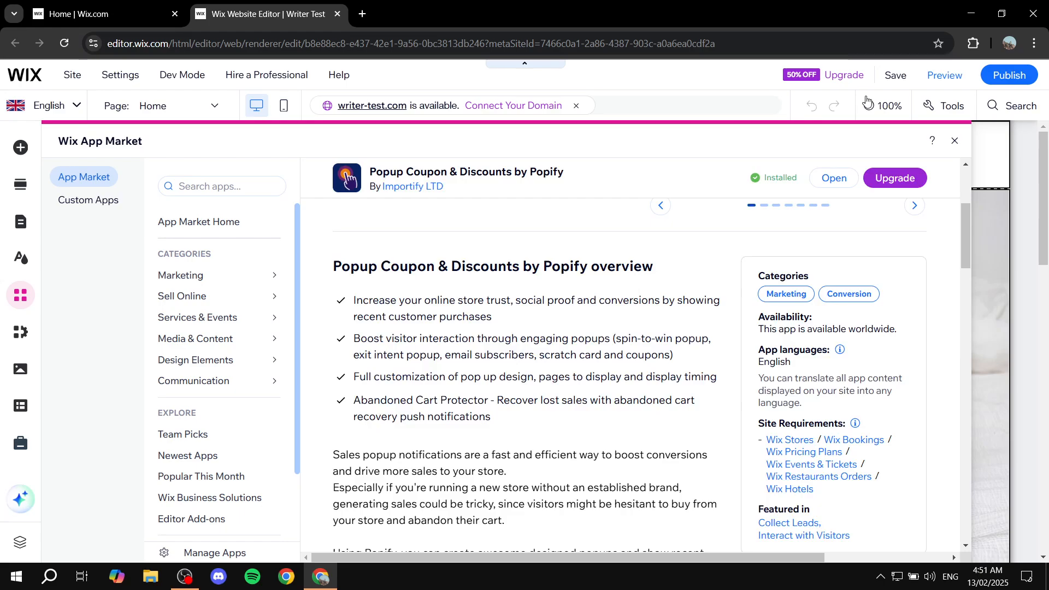
left_click(954, 141)
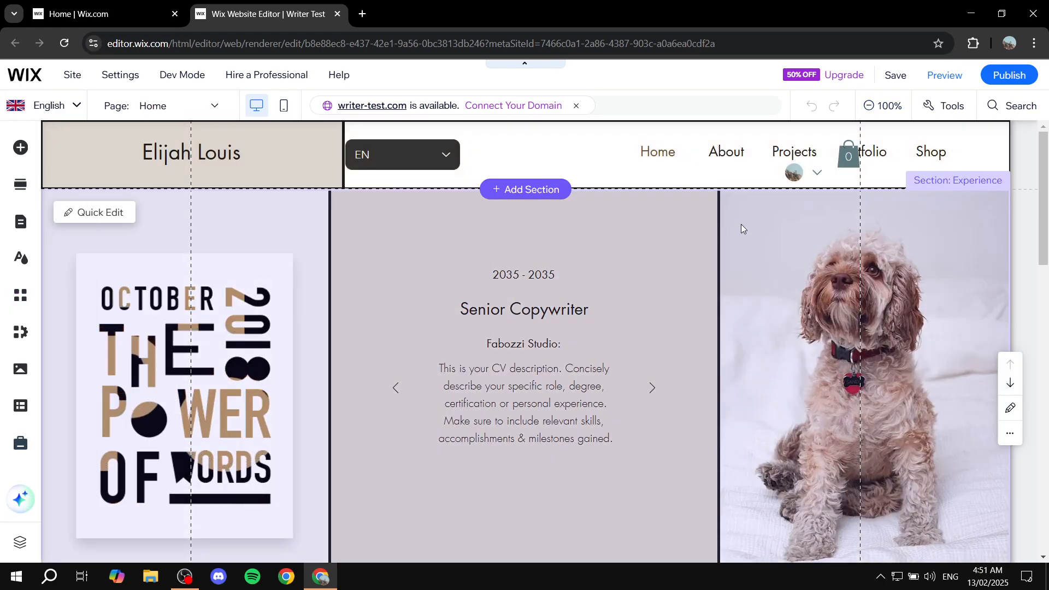